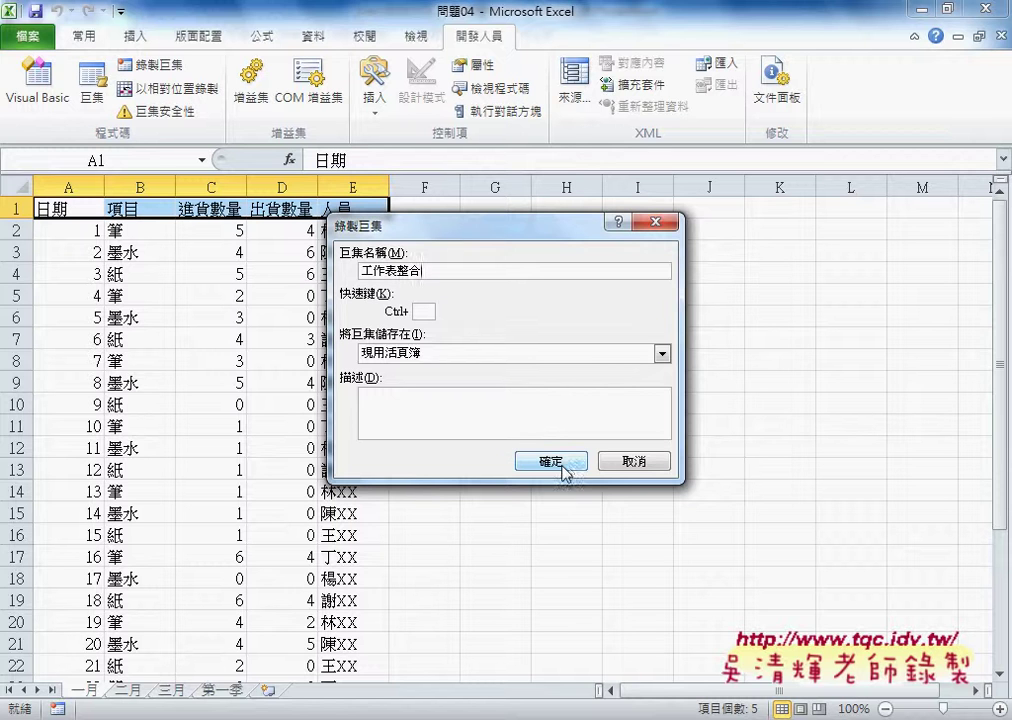
Start recording the 工作表整合 macro and copy the 一月 data block A2:E31.
left_click(566, 471)
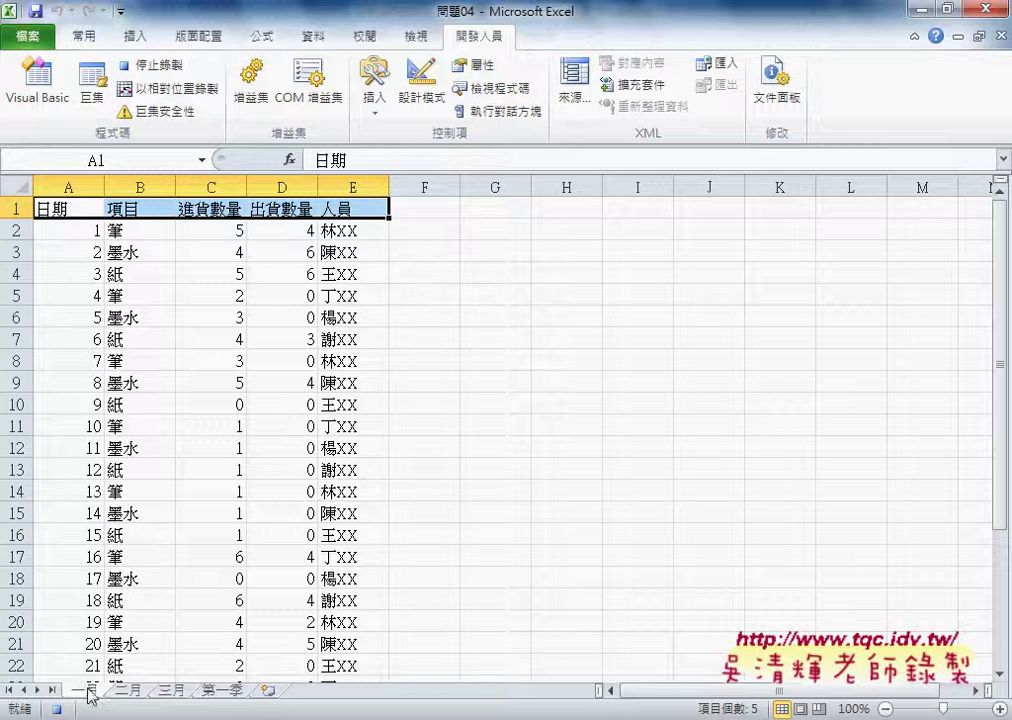
left_click(79, 234)
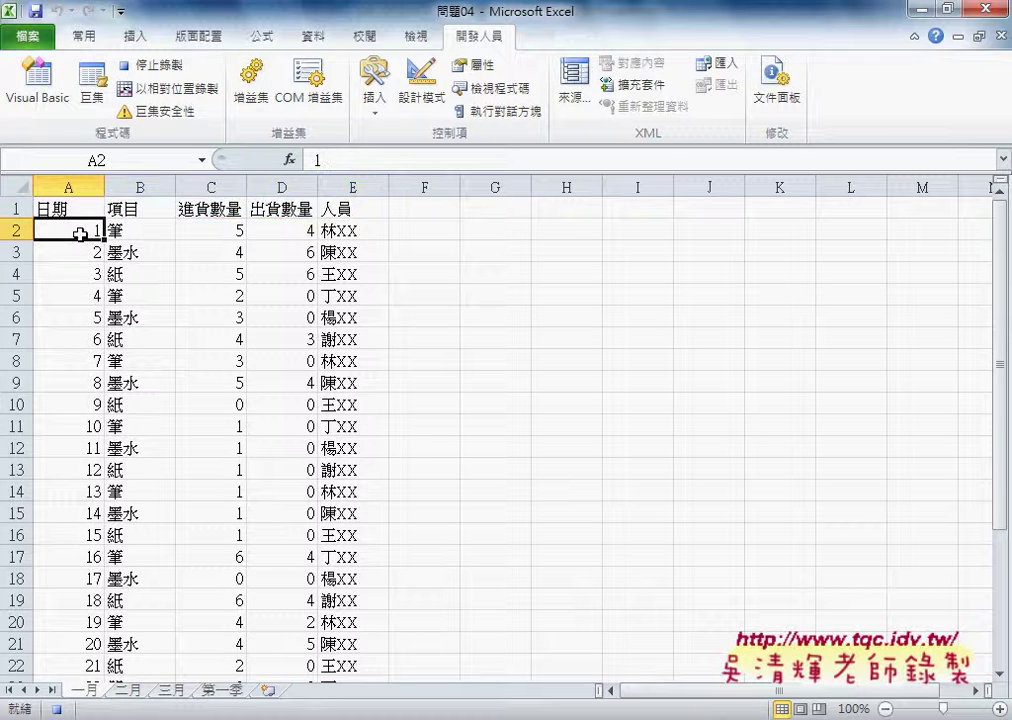
key("ctrl+shift+Right")
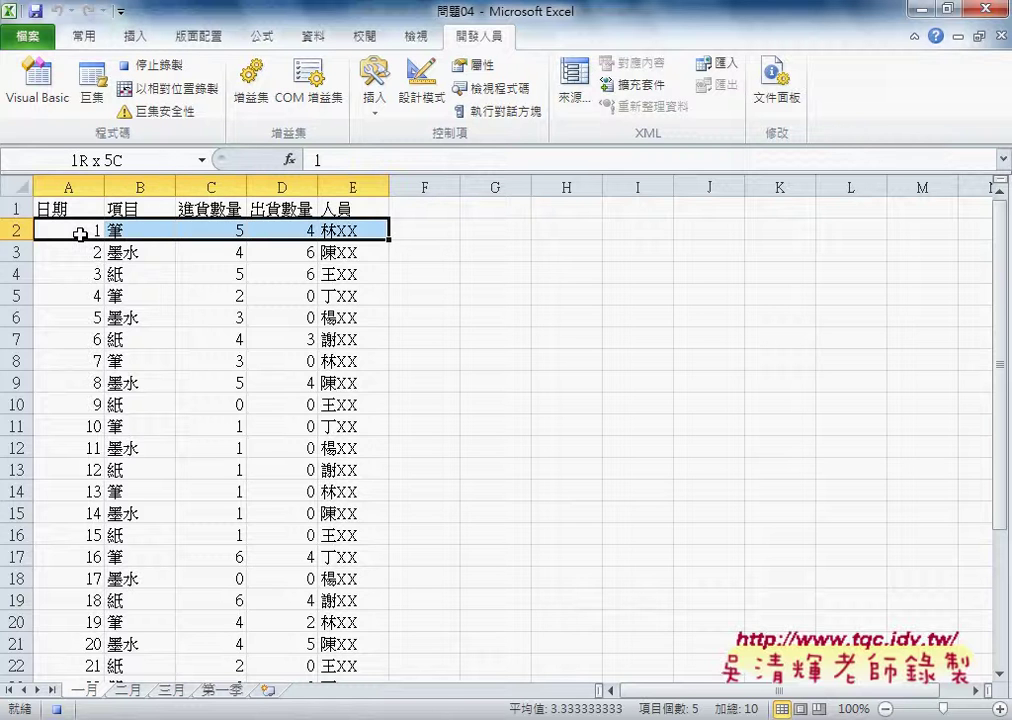
key("ctrl+shift+Down")
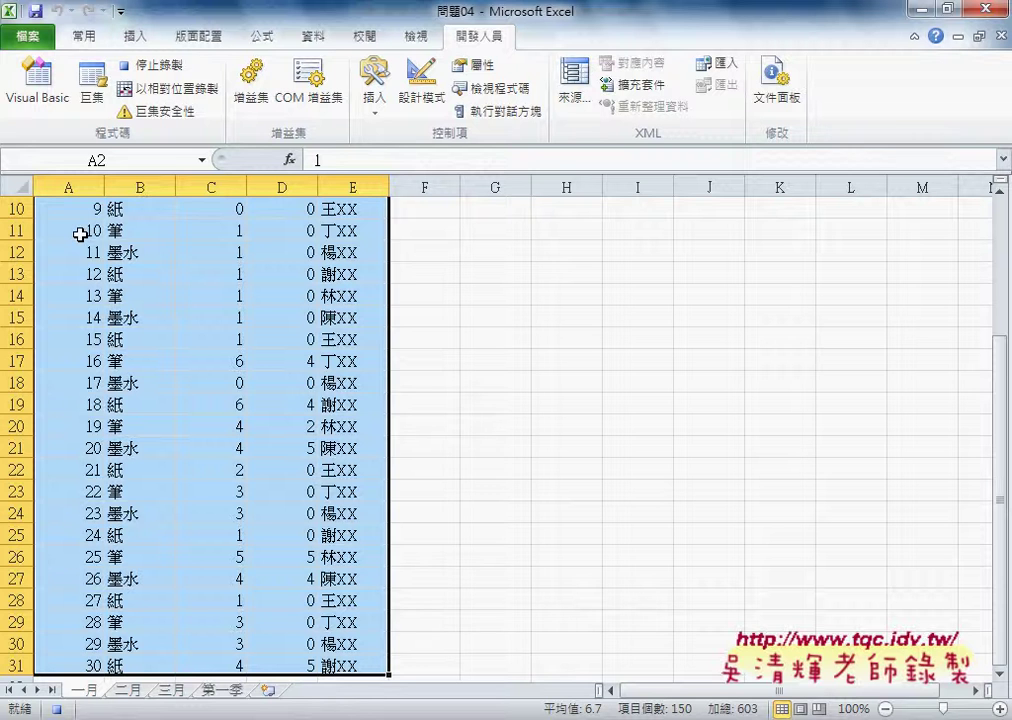
key("ctrl+c")
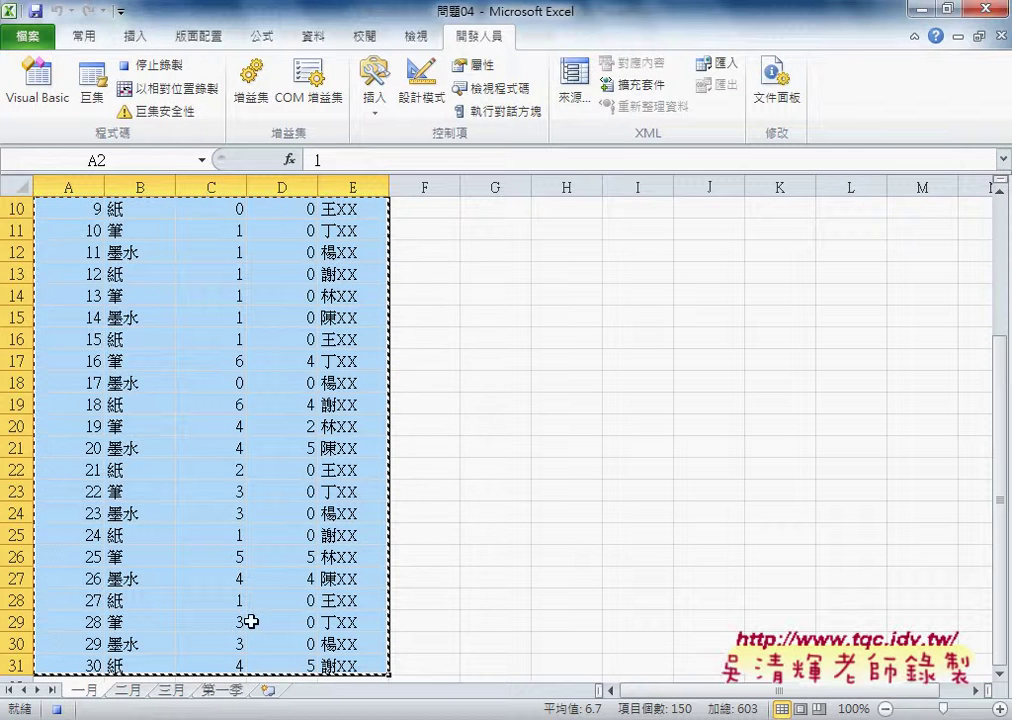
Paste the 一月 records into 第一季 at A2 and jump to the last pasted row, A31.
left_click(223, 692)
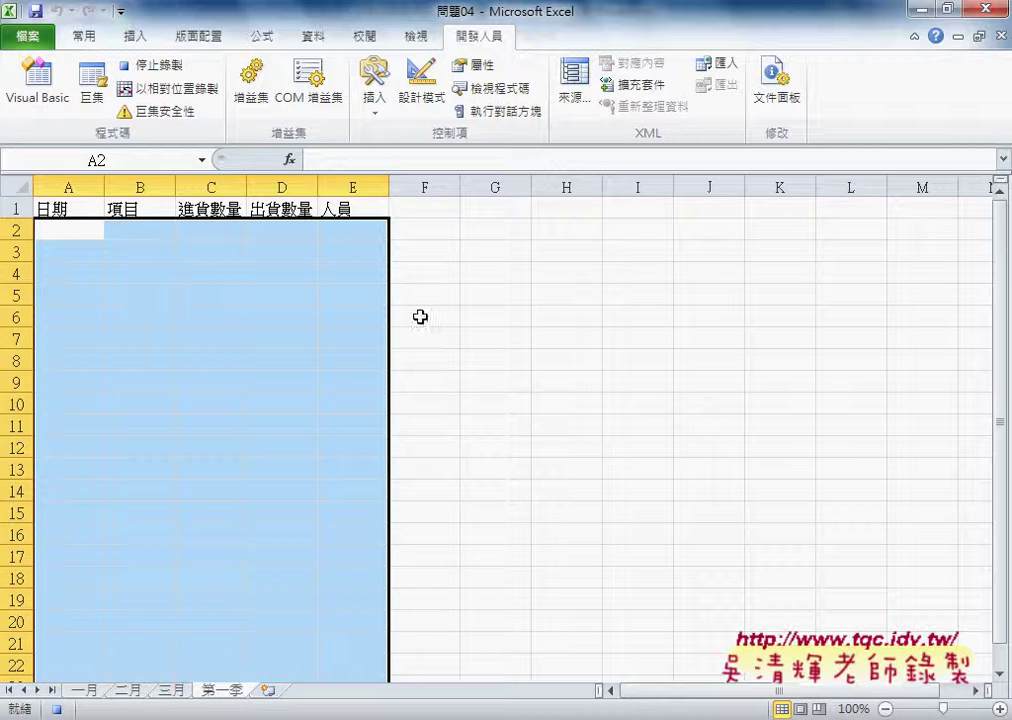
left_click(66, 232)
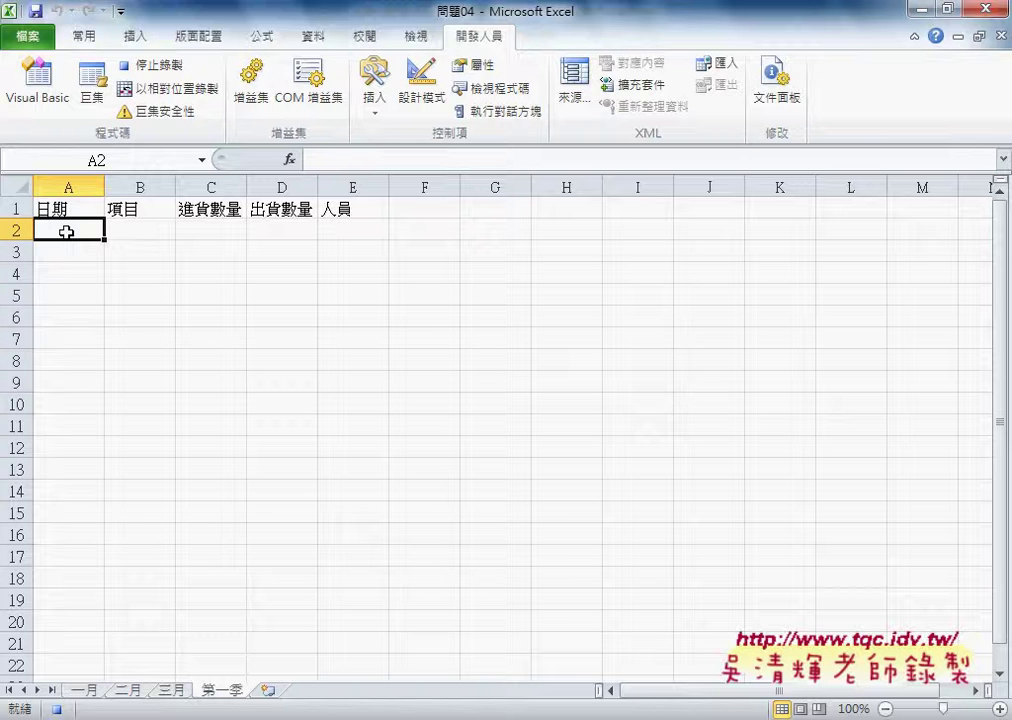
key("ctrl+v")
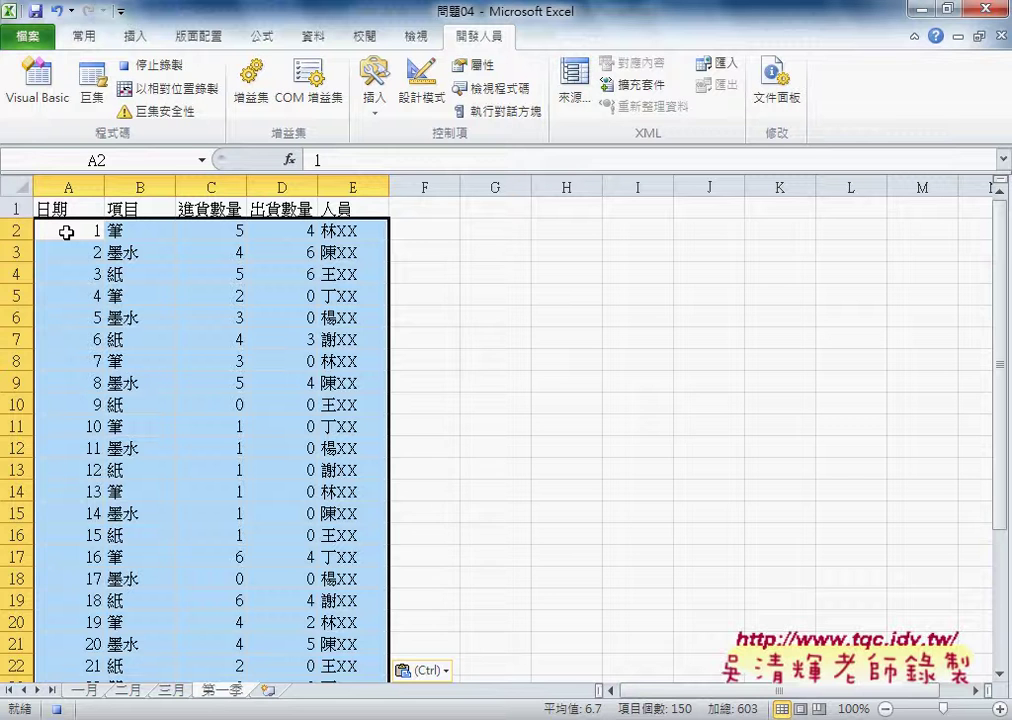
key("ctrl")
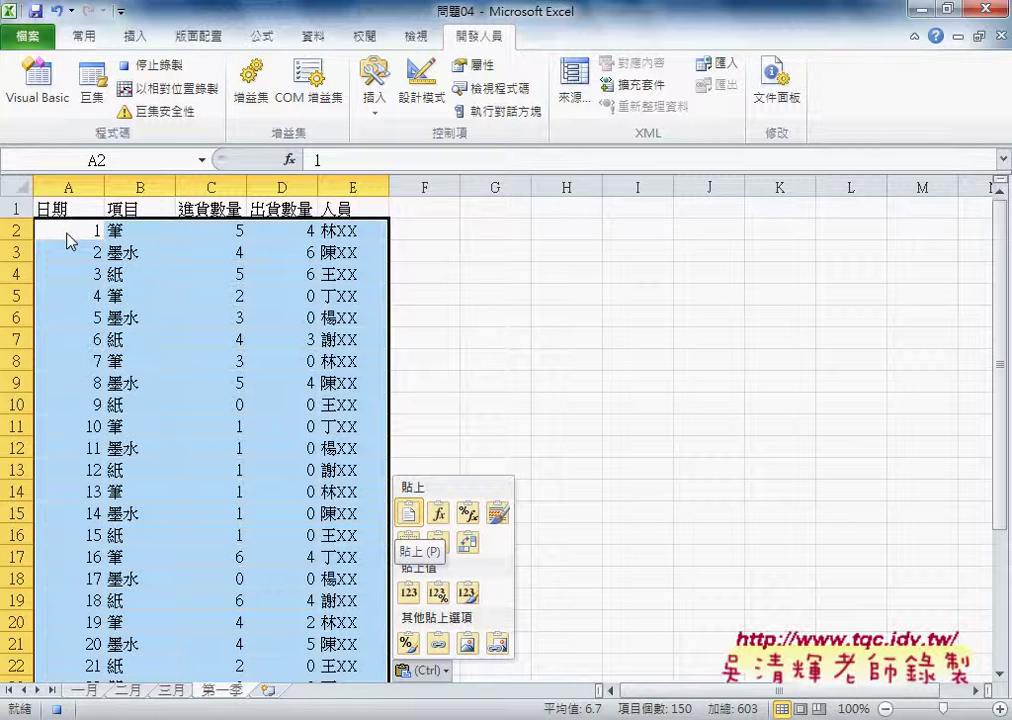
key("Down")
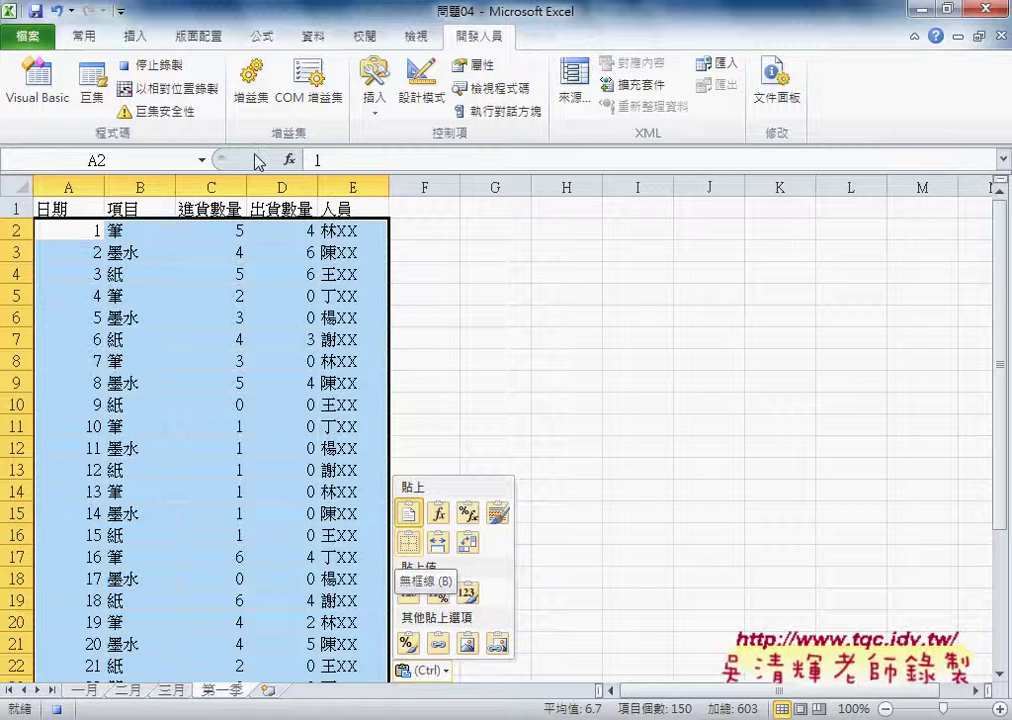
key("Escape")
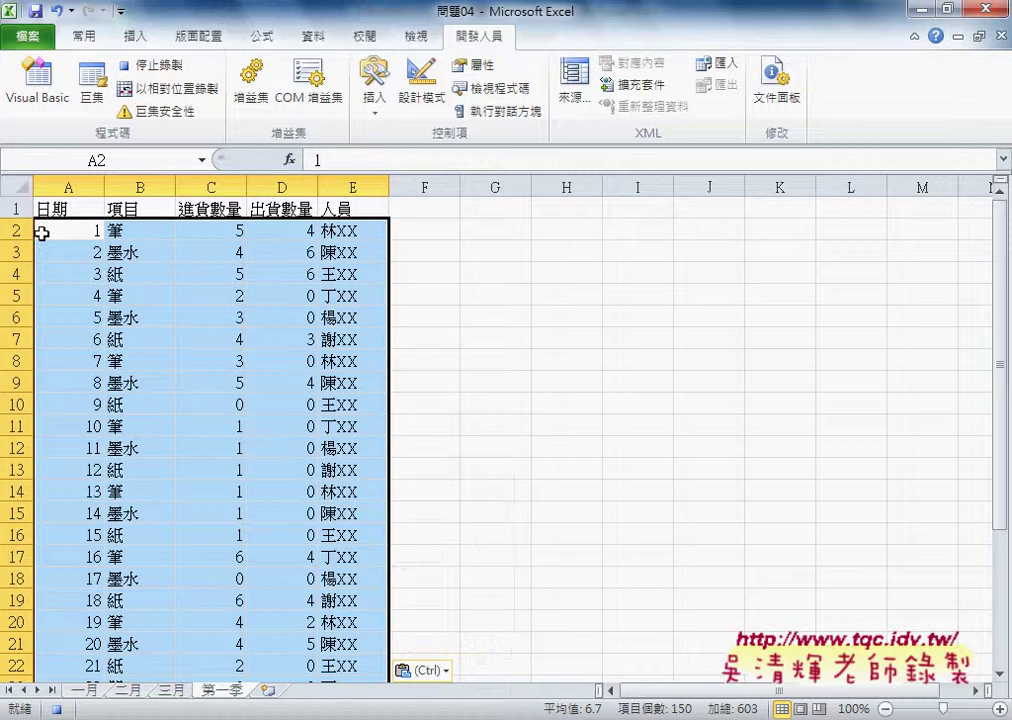
key("ctrl+Down")
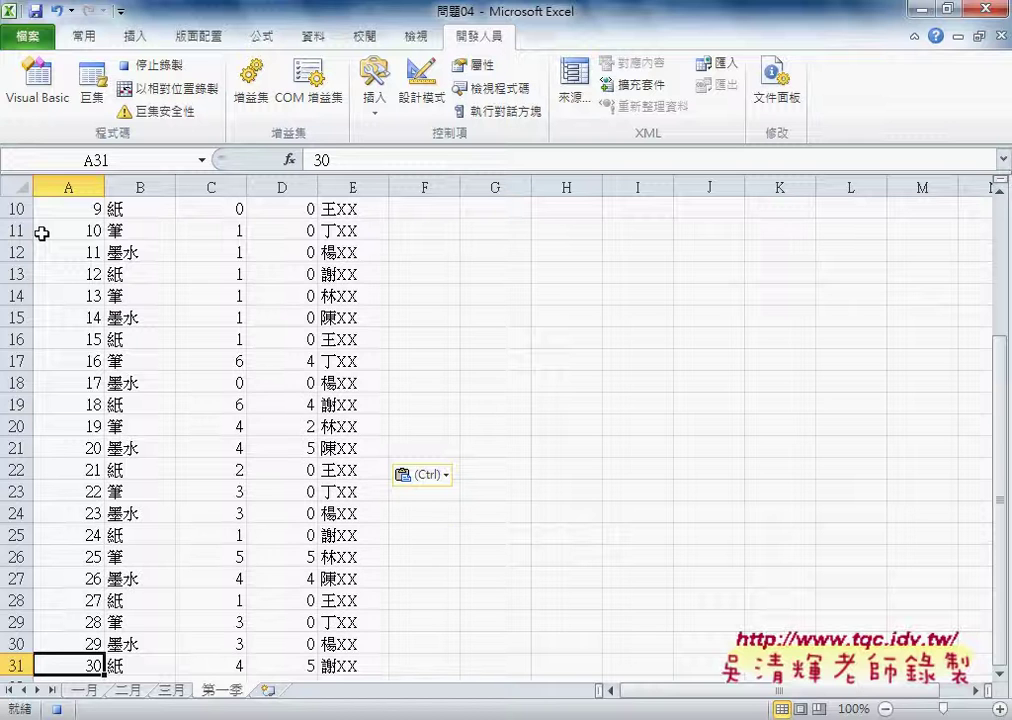
Move to the empty row A32 and stop the 工作表整合 macro recording.
key("Return")
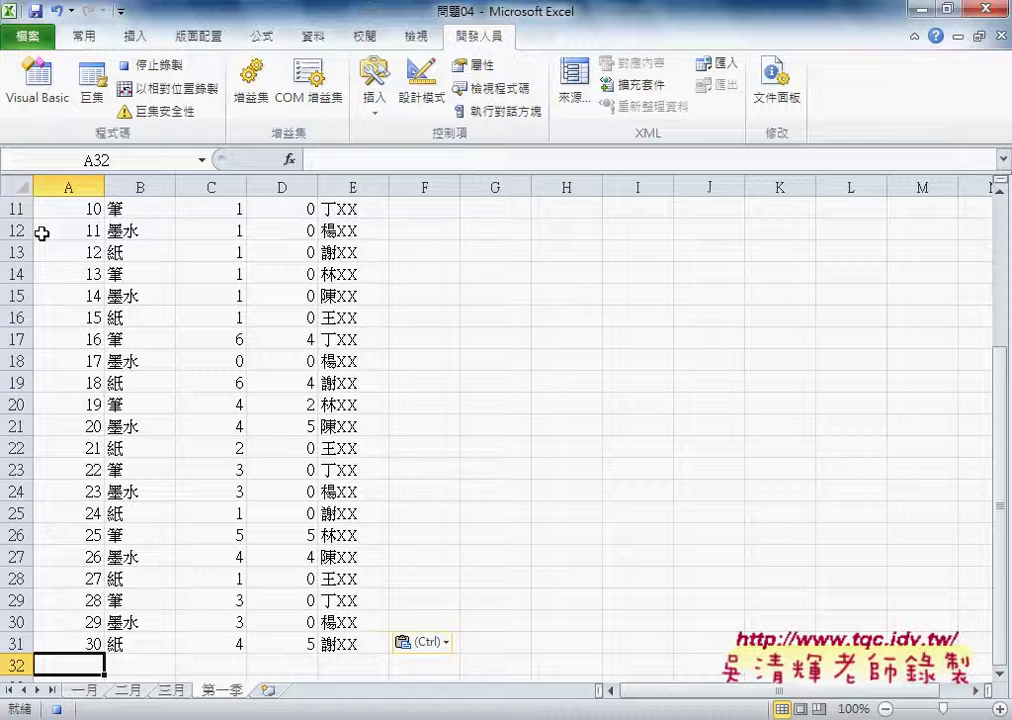
left_click(153, 73)
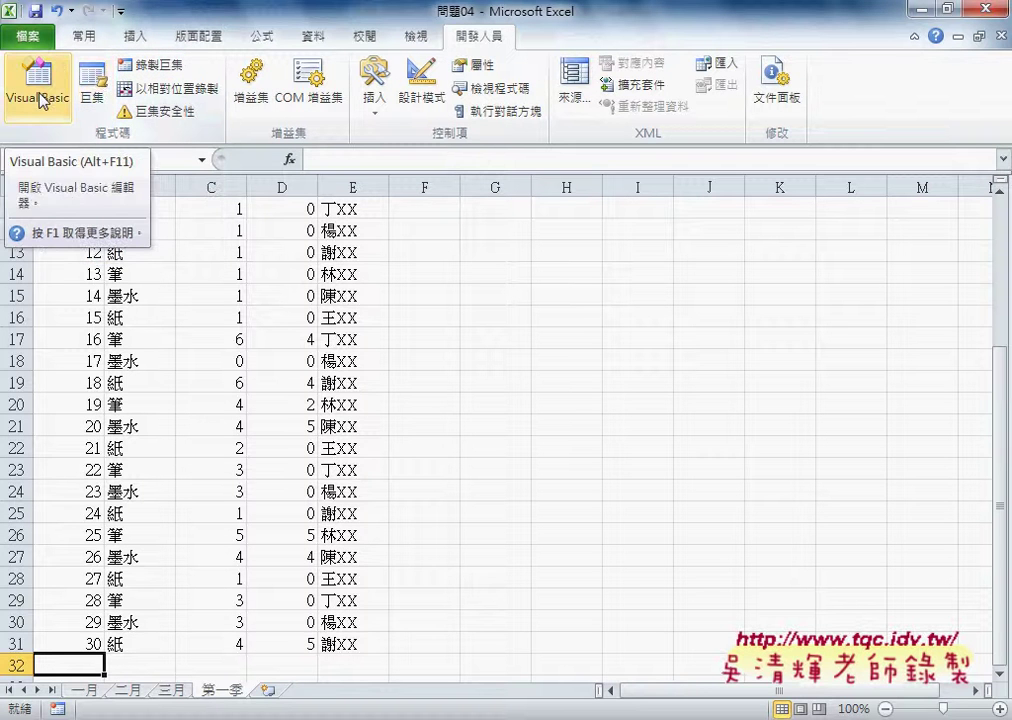
Open Module1 under 模組 in the Visual Basic editor and maximize its 工作表整合 code window.
left_click(93, 100)
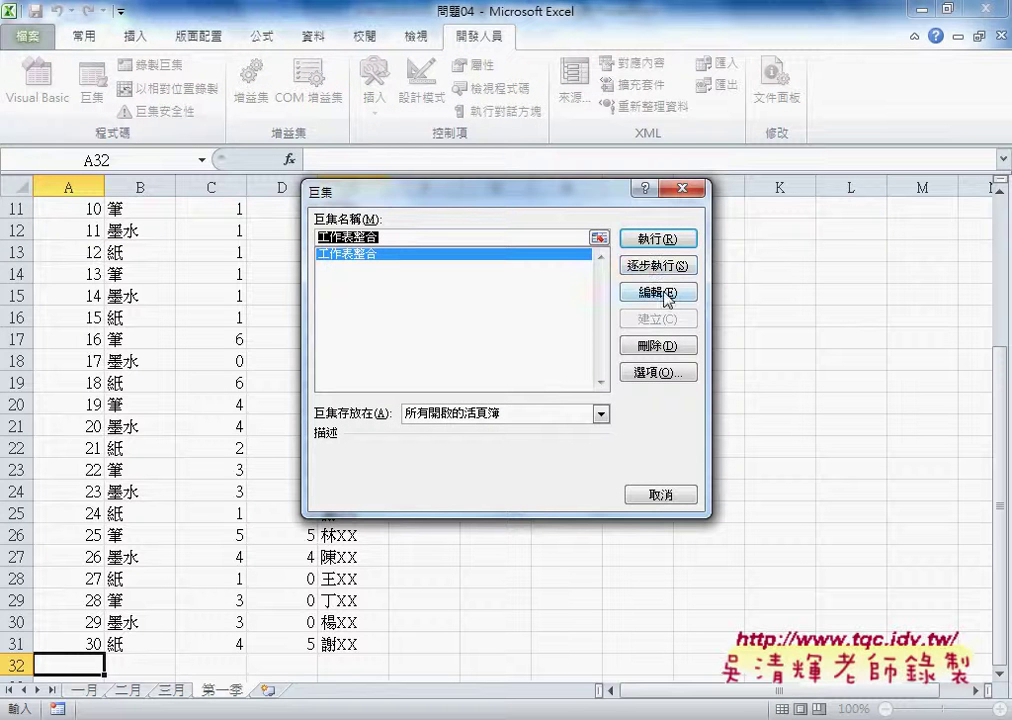
left_click(683, 189)
left_click(45, 90)
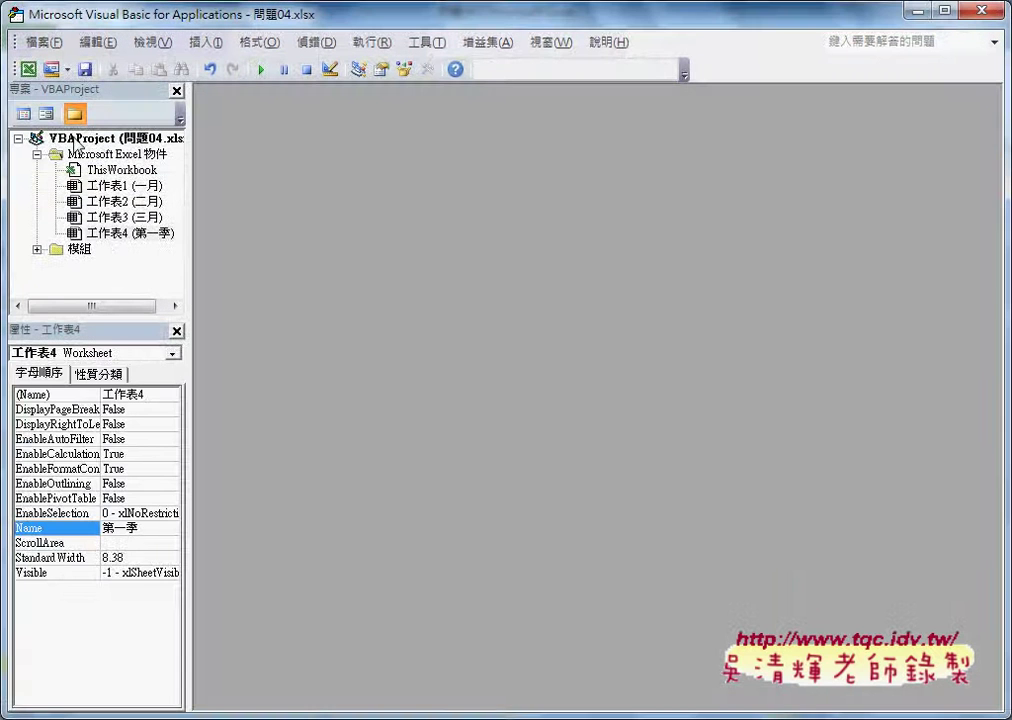
left_click(37, 249)
left_click(110, 267)
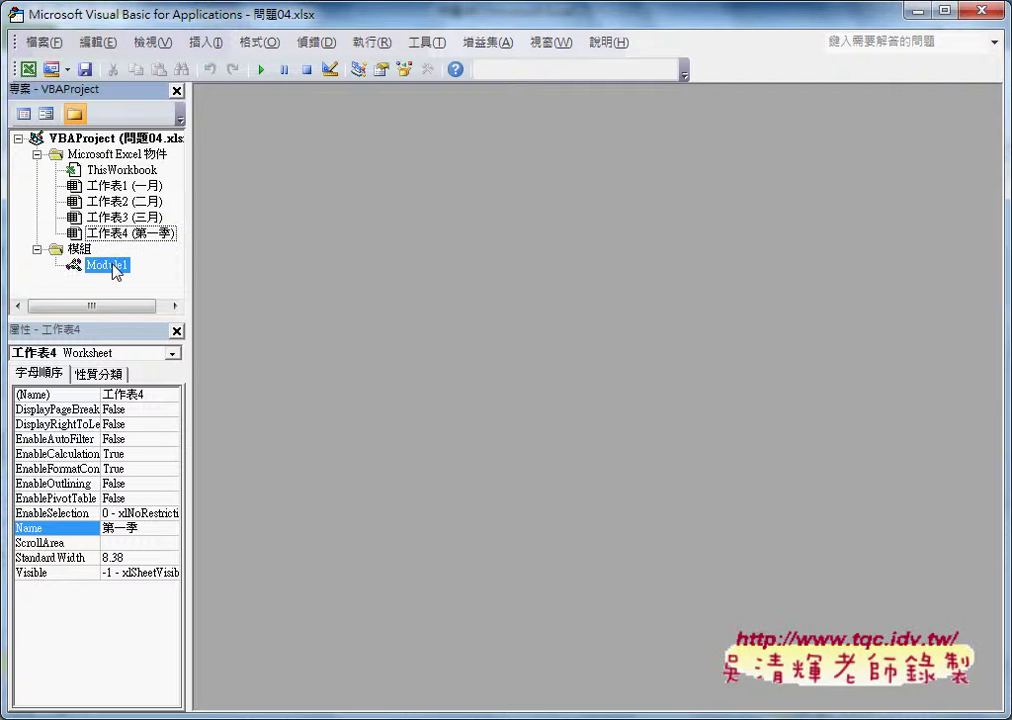
double_click(113, 268)
double_click(337, 128)
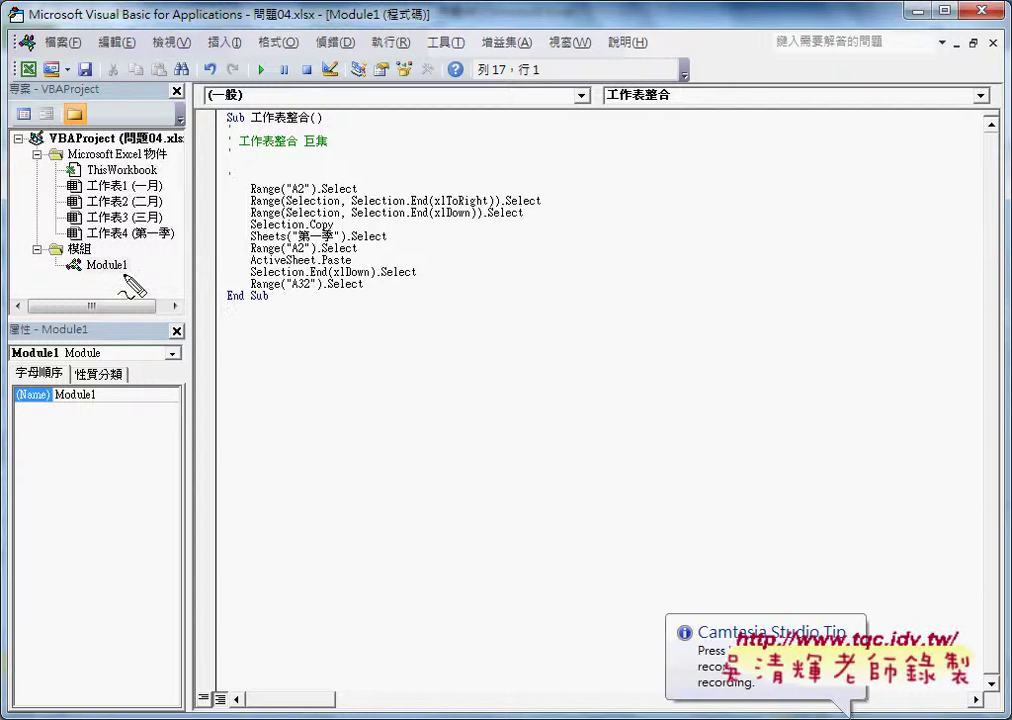
Select portions of the recorded 工作表整合 code in Module1 for review.
left_click_drag(64, 272, 128, 279)
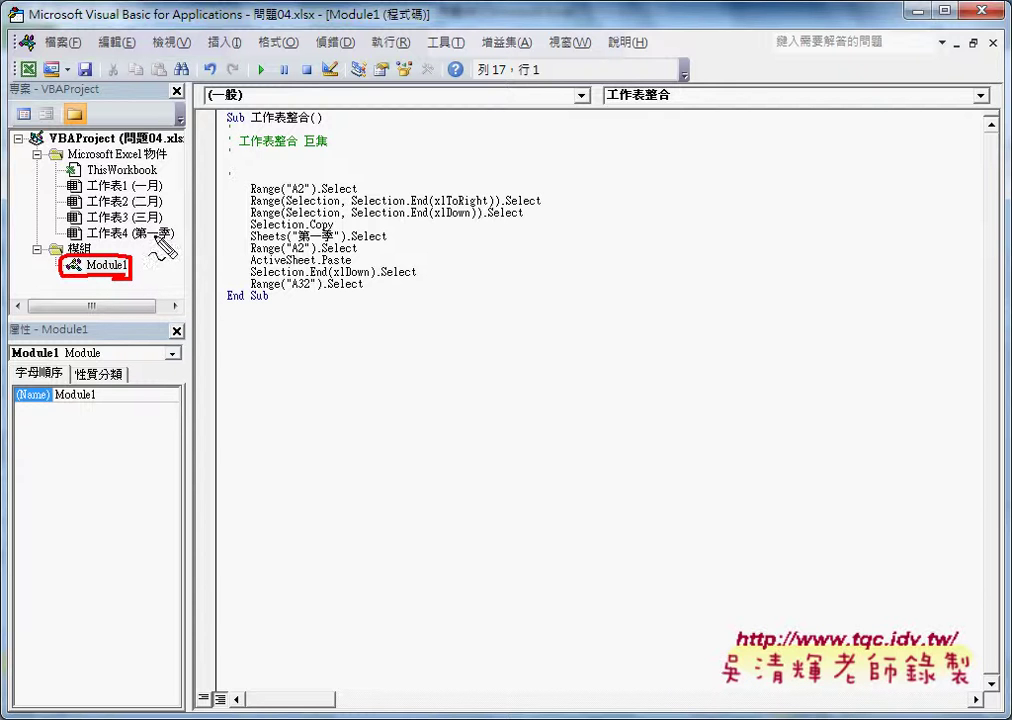
left_click_drag(251, 127, 312, 126)
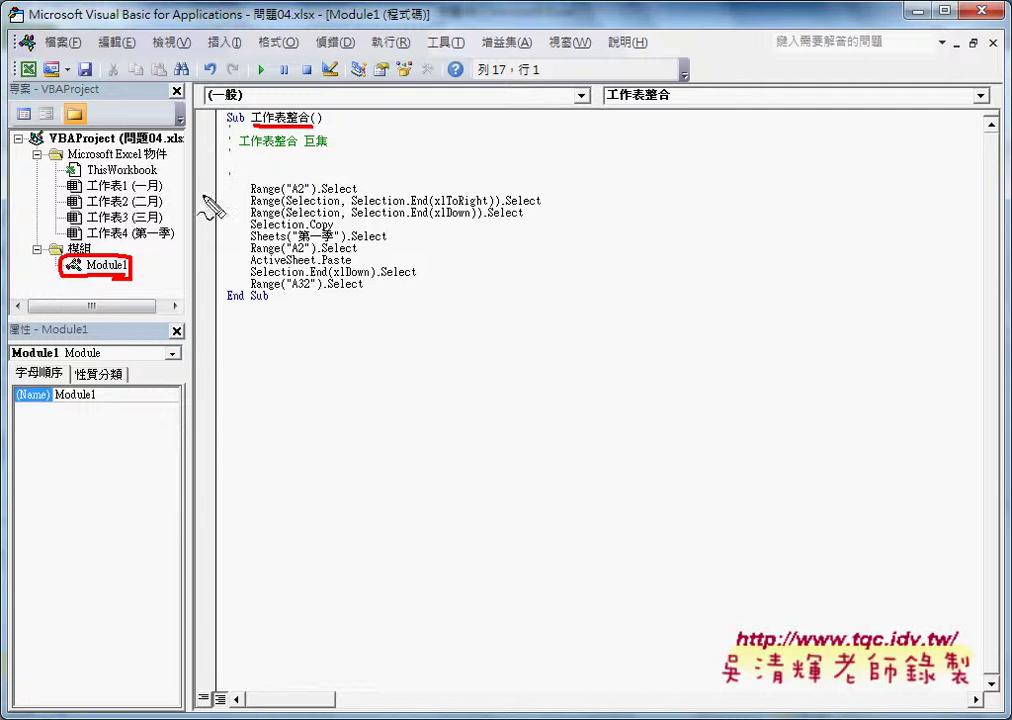
left_click_drag(115, 278, 226, 118)
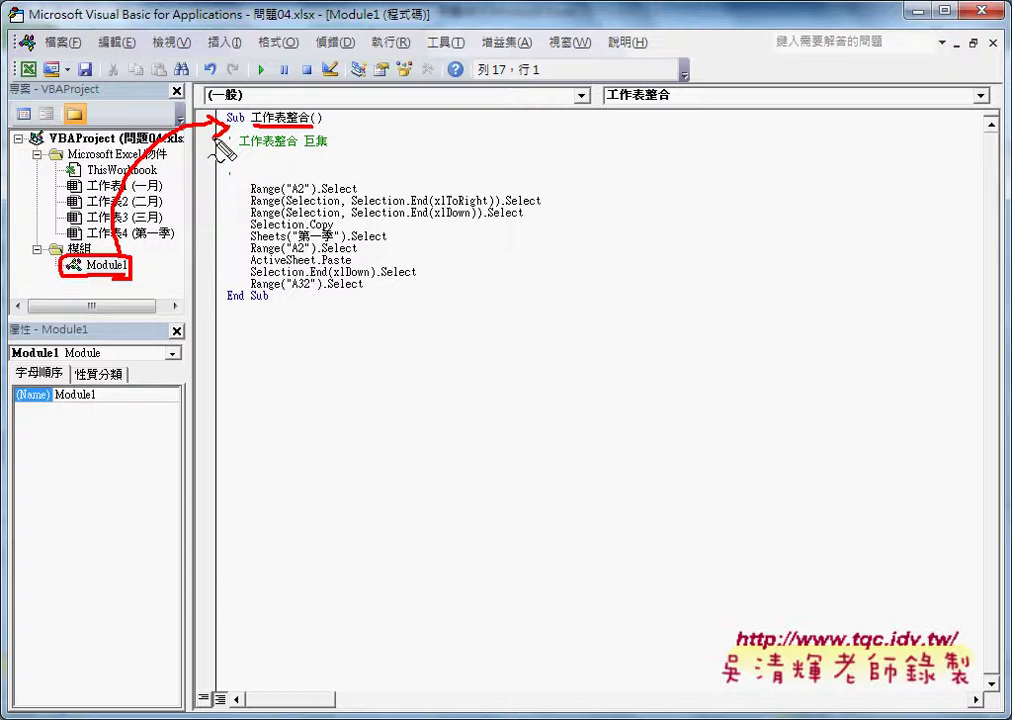
key("Escape")
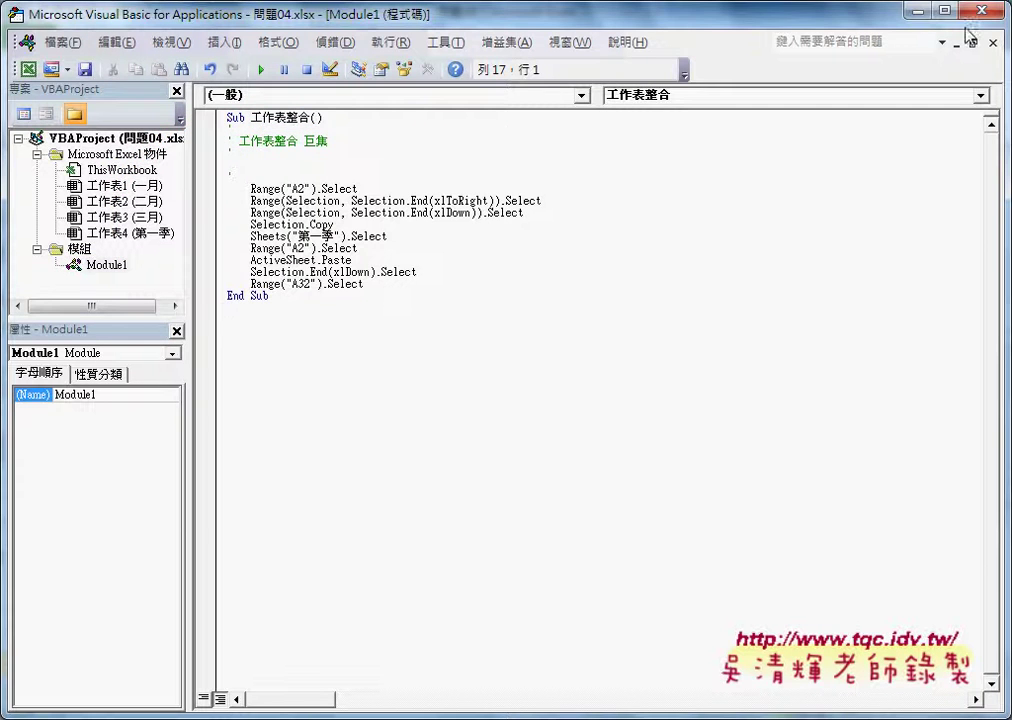
Close the Visual Basic editor and return to the top of the 一月 sheet.
left_click(981, 10)
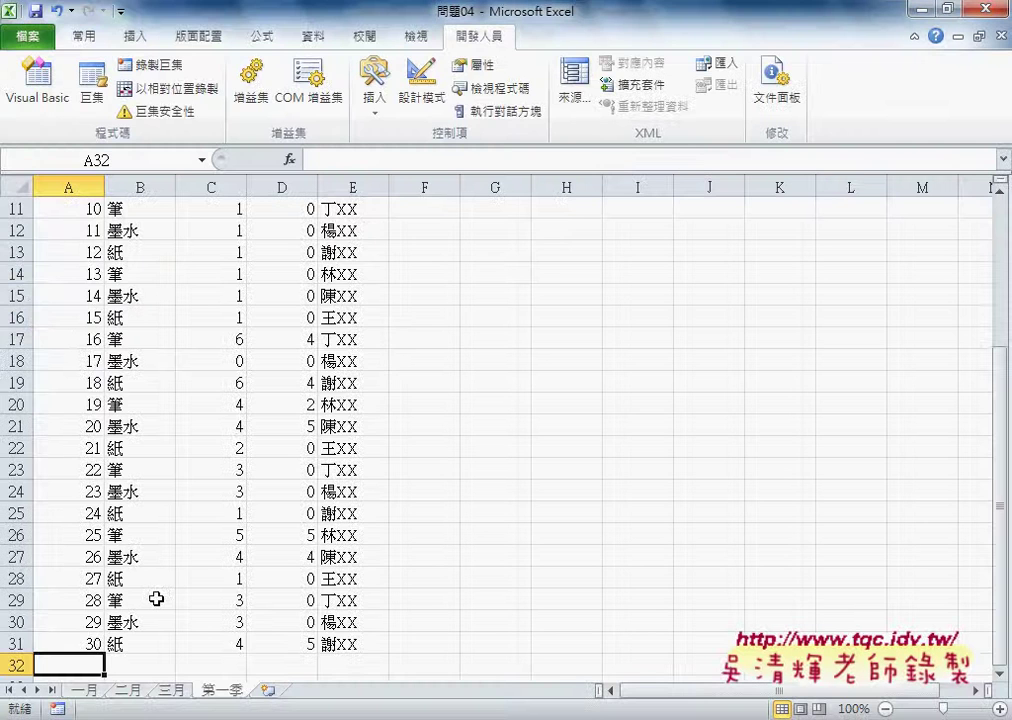
left_click(88, 692)
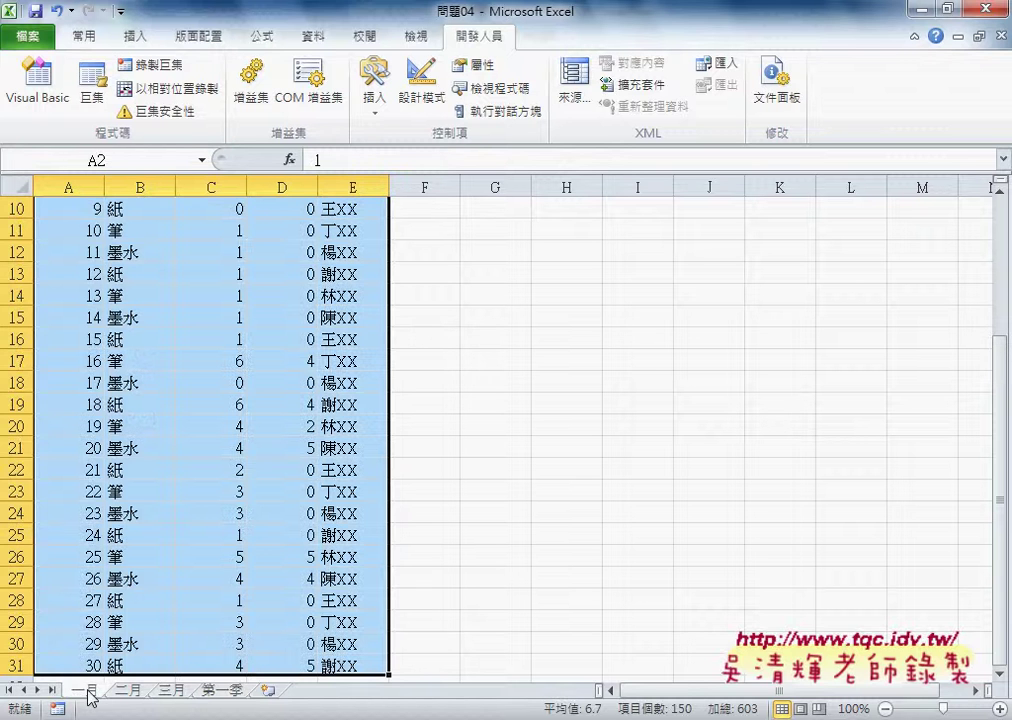
scroll(416, 470, "up", 1)
scroll(416, 470, "up", 2)
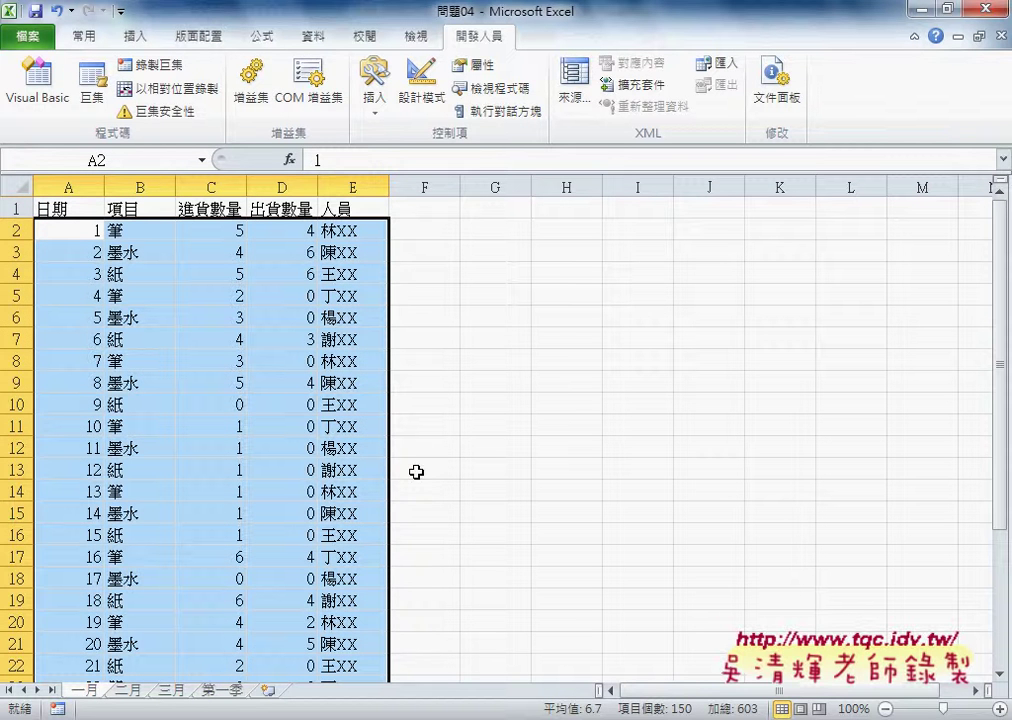
Draw a Form Control button across F2:H3 and assign it the 工作表整合 macro.
left_click(374, 88)
left_click(377, 160)
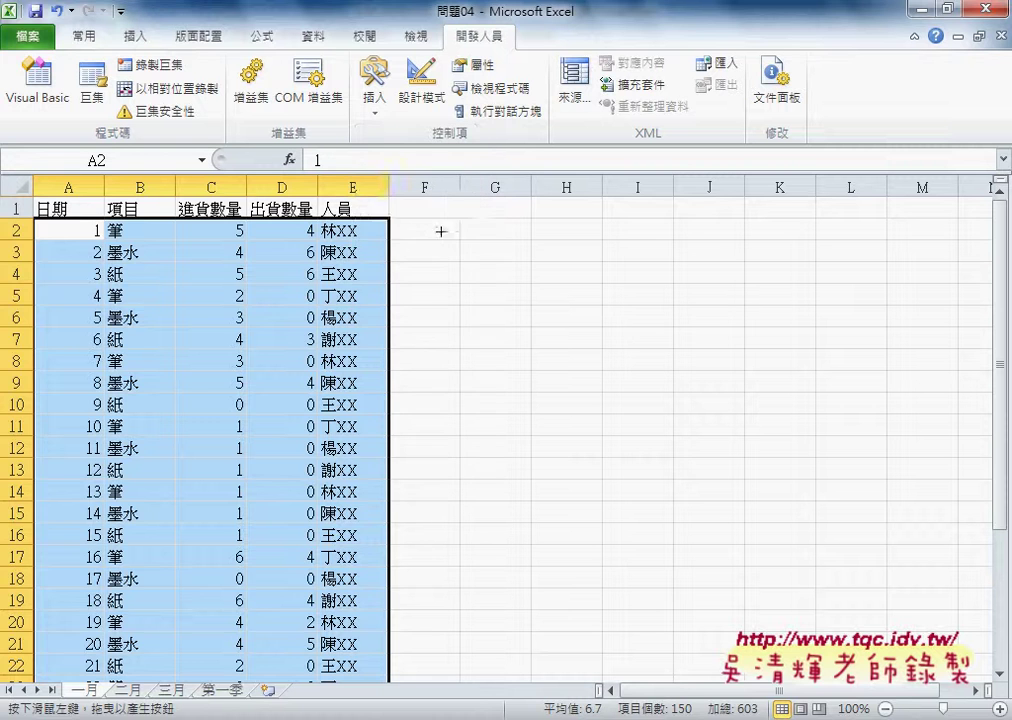
left_click_drag(427, 219, 562, 246)
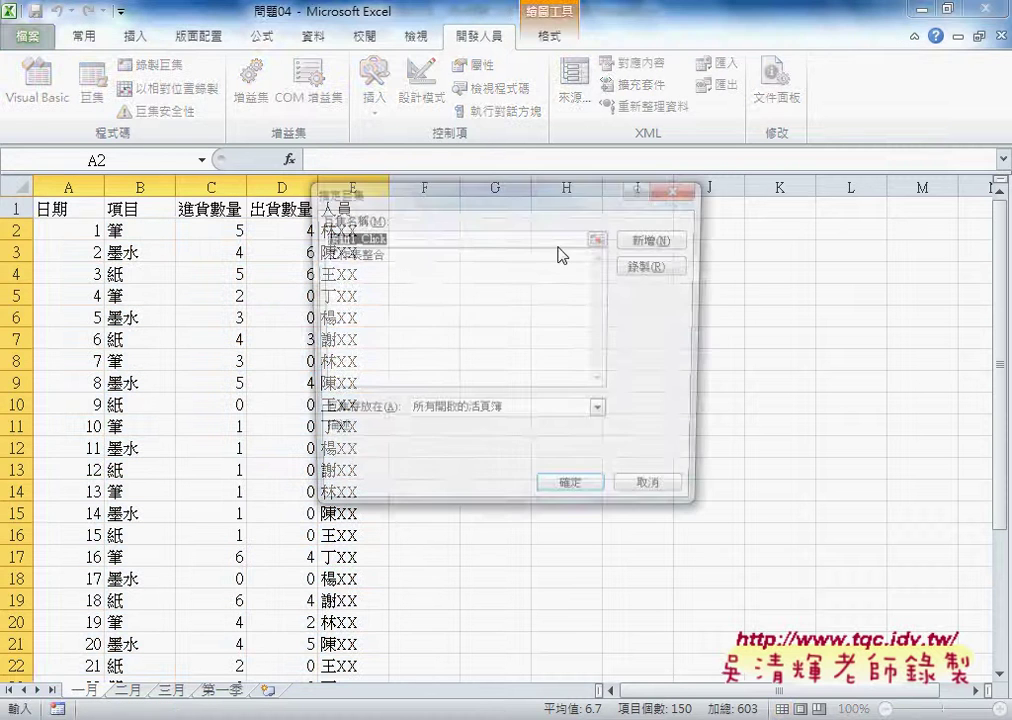
left_click(352, 254)
double_click(370, 238)
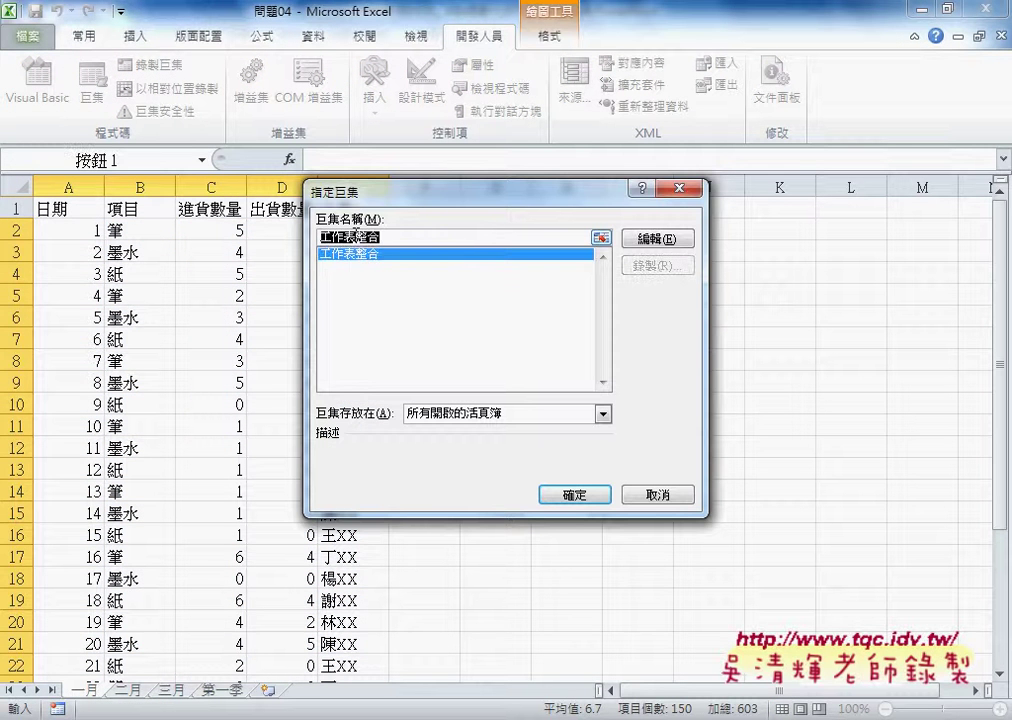
right_click(375, 238)
left_click(405, 270)
left_click(566, 492)
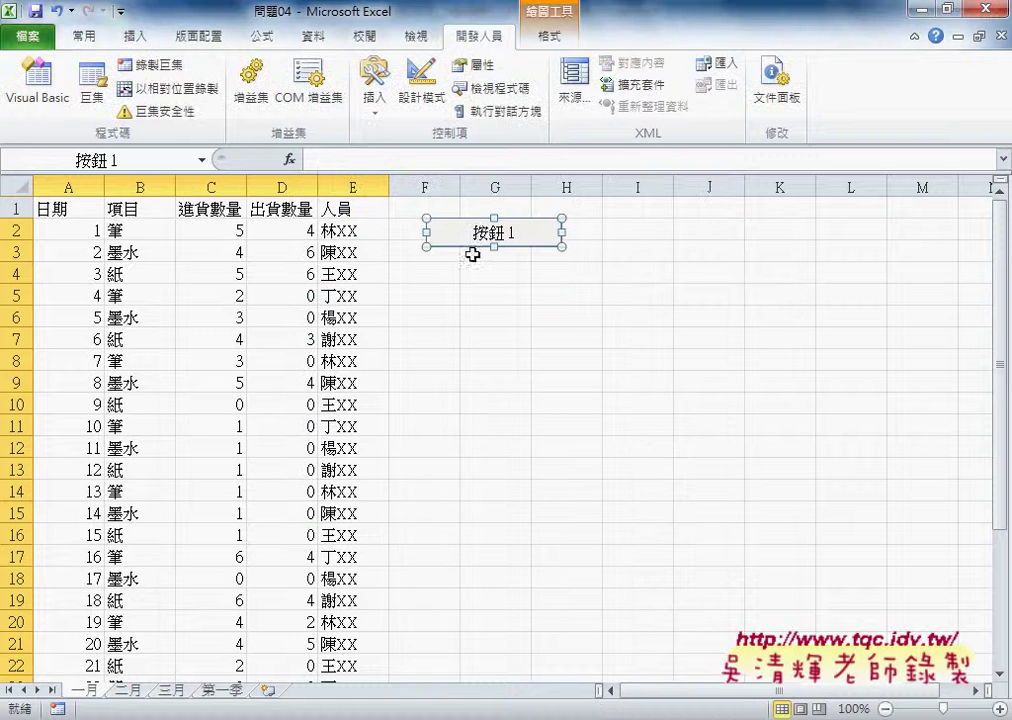
Replace the button caption 按鈕 1 with 工作表整合.
left_click(474, 235)
key("ctrl+a")
key("Delete")
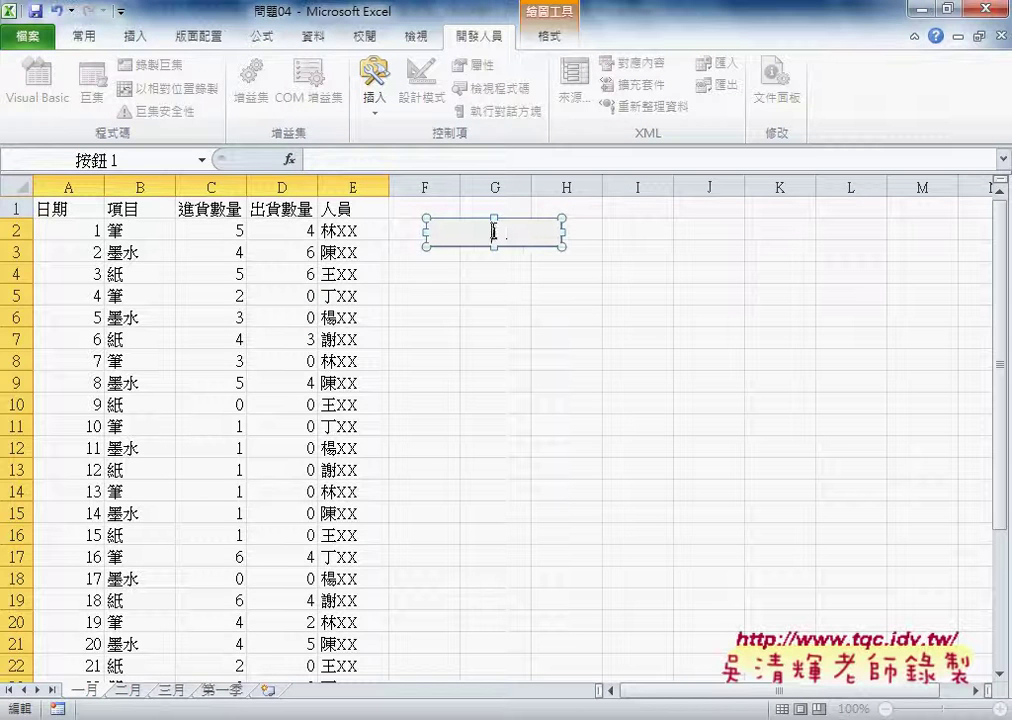
key("ctrl+v")
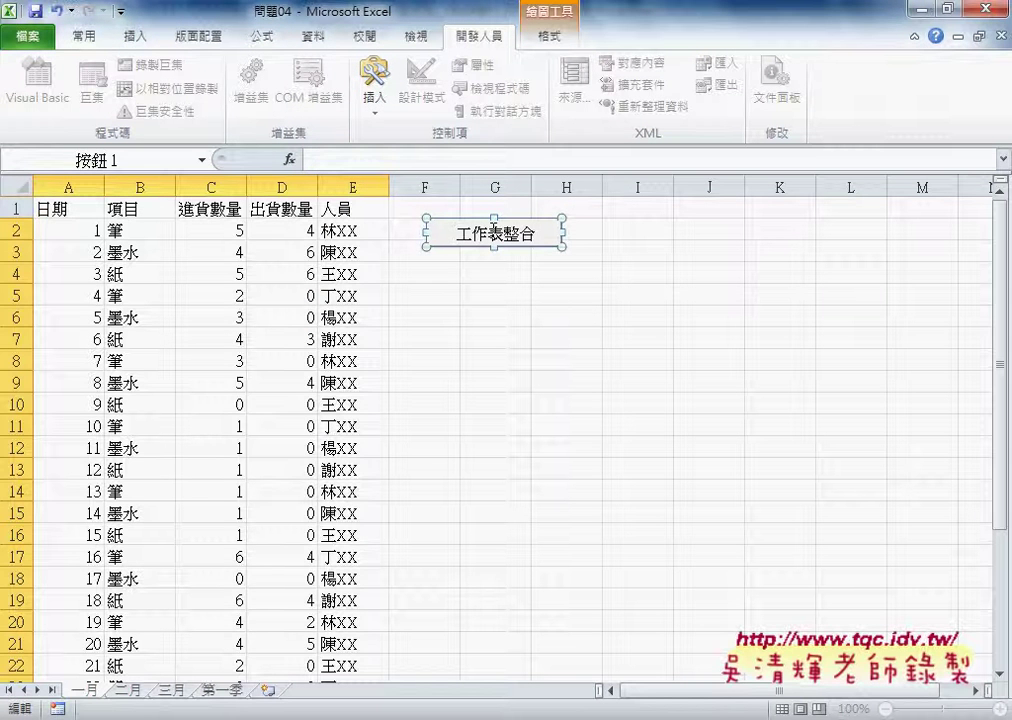
Clear all data from A2 to the end of the 第一季 sheet.
left_click(217, 690)
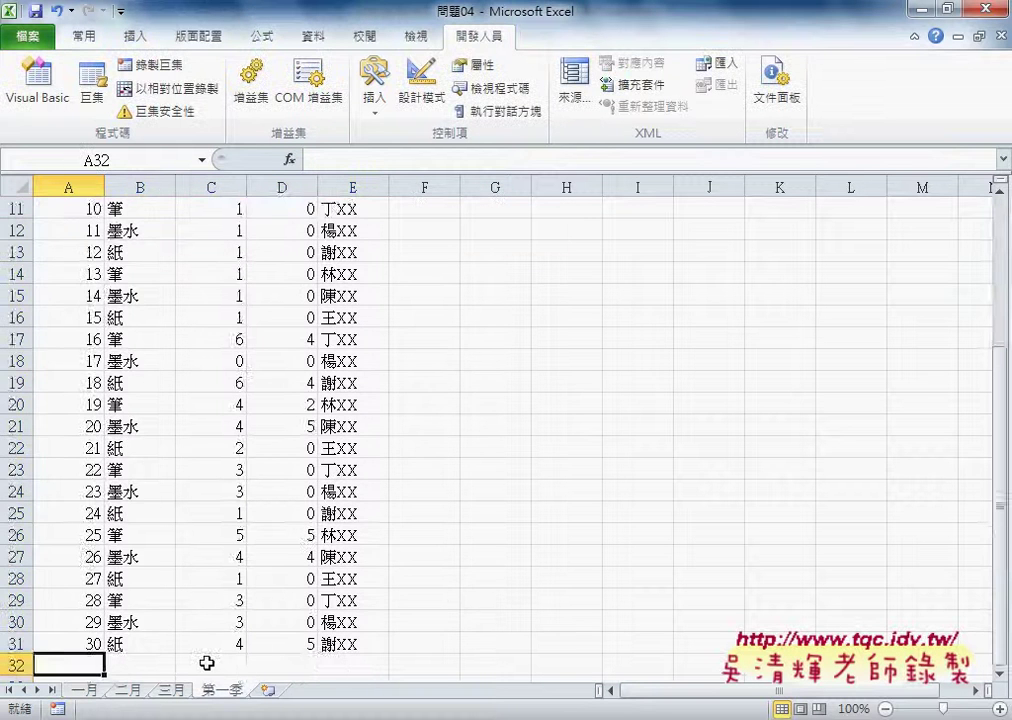
scroll(163, 472, "up", 4)
left_click(89, 235)
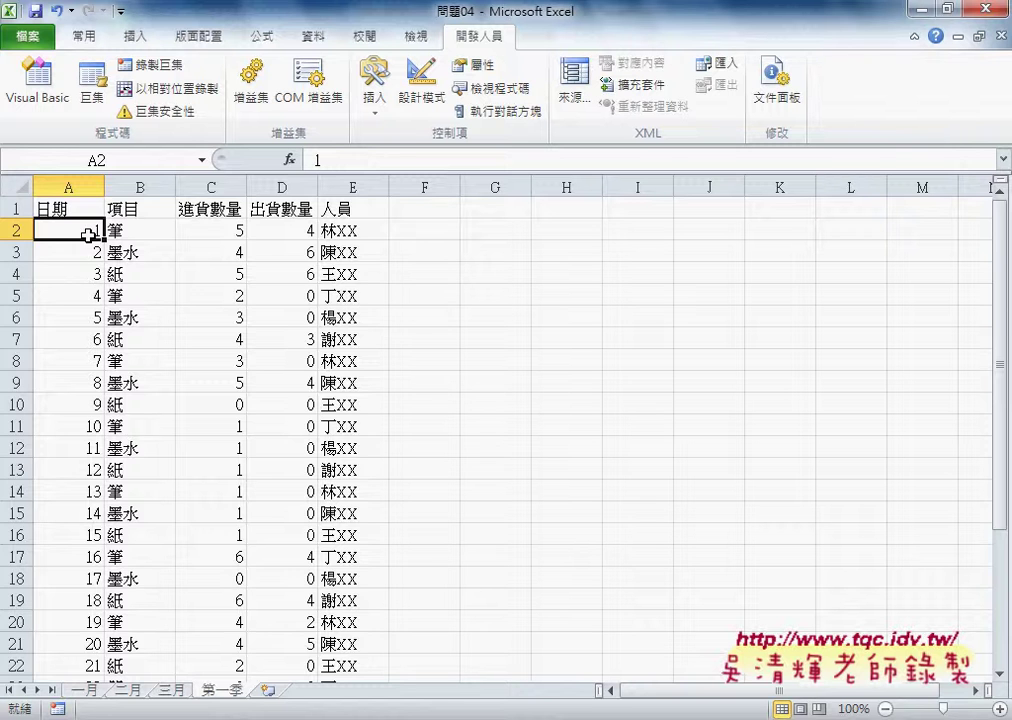
key("ctrl+shift+End")
key("Delete")
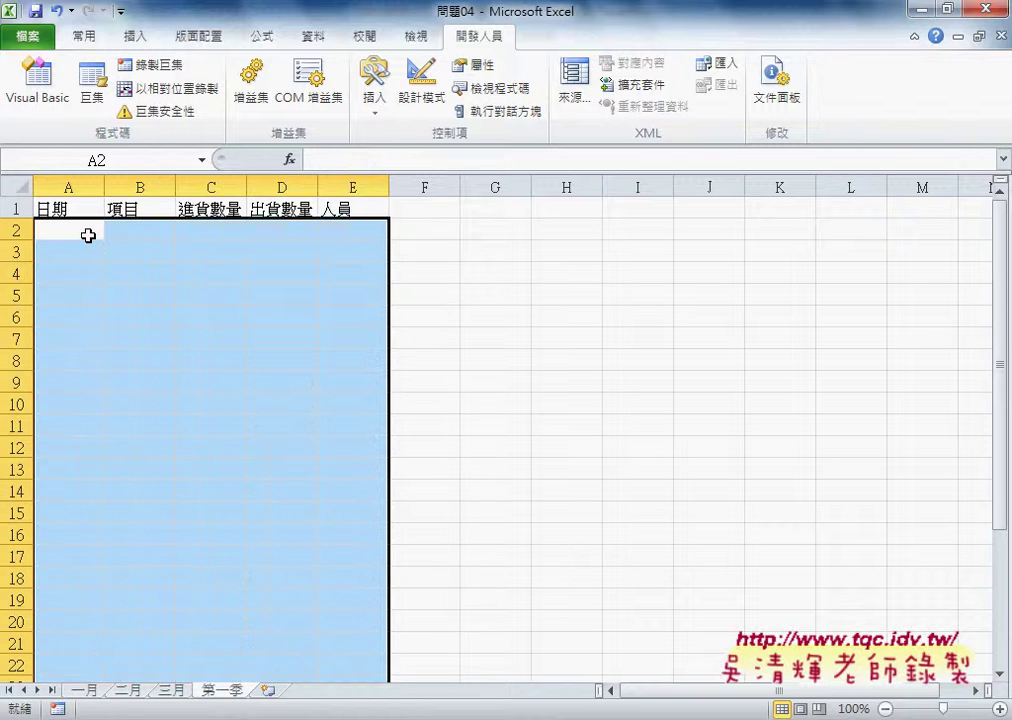
left_click(131, 569)
left_click(72, 228)
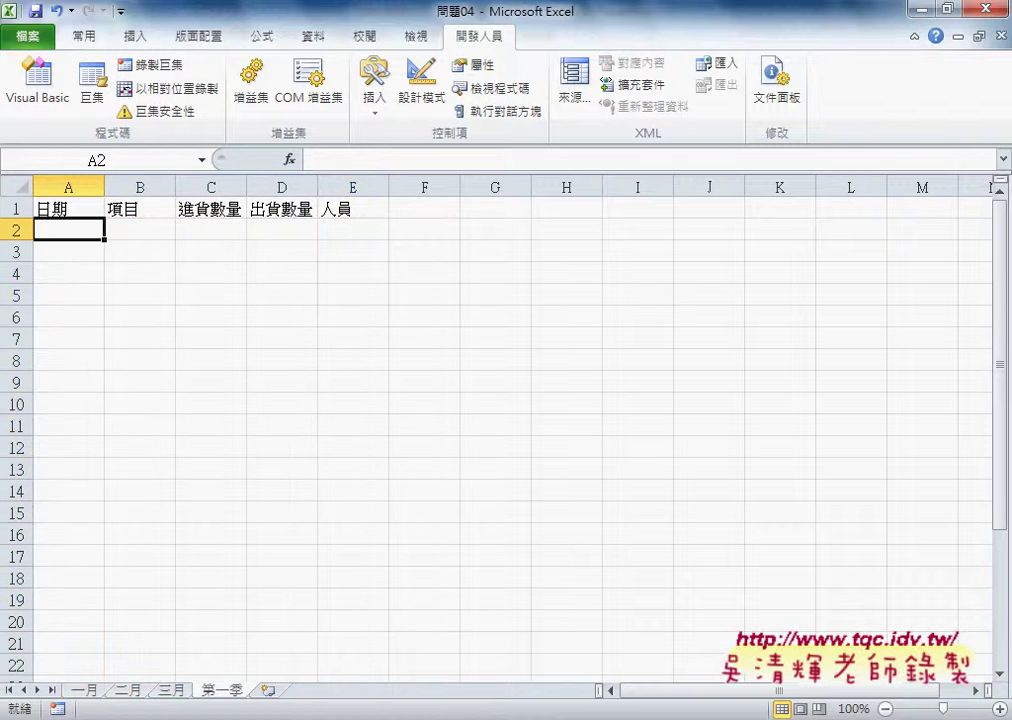
Run the 工作表整合 button on 一月 to refill 第一季 with the January records.
left_click(80, 692)
left_click(507, 236)
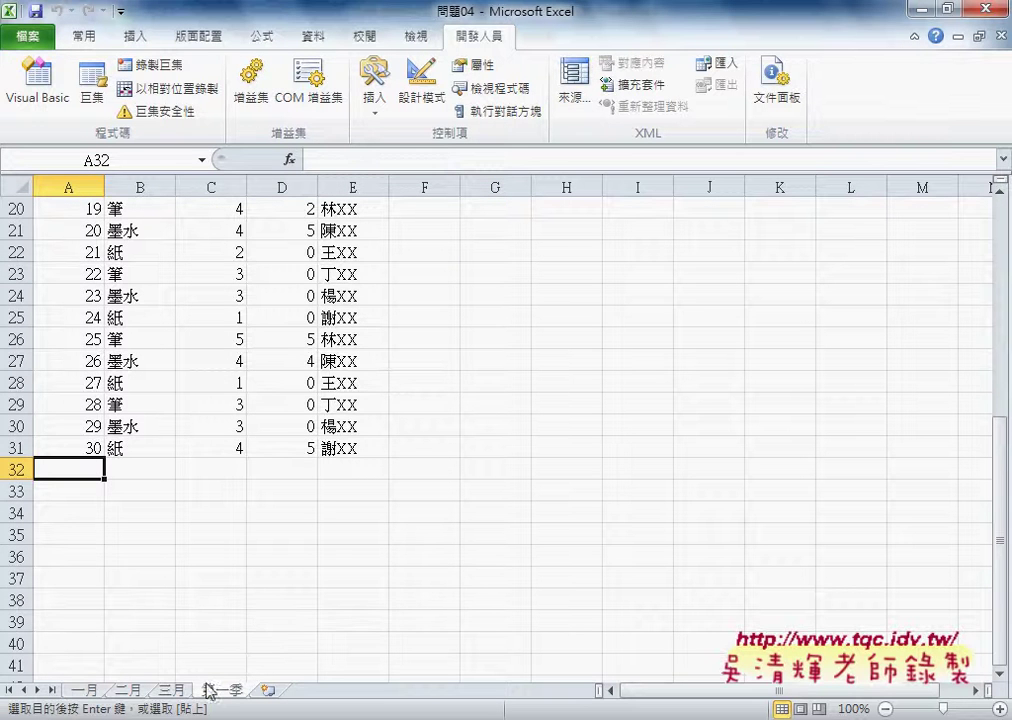
scroll(242, 594, "up", 6)
scroll(242, 594, "up", 1)
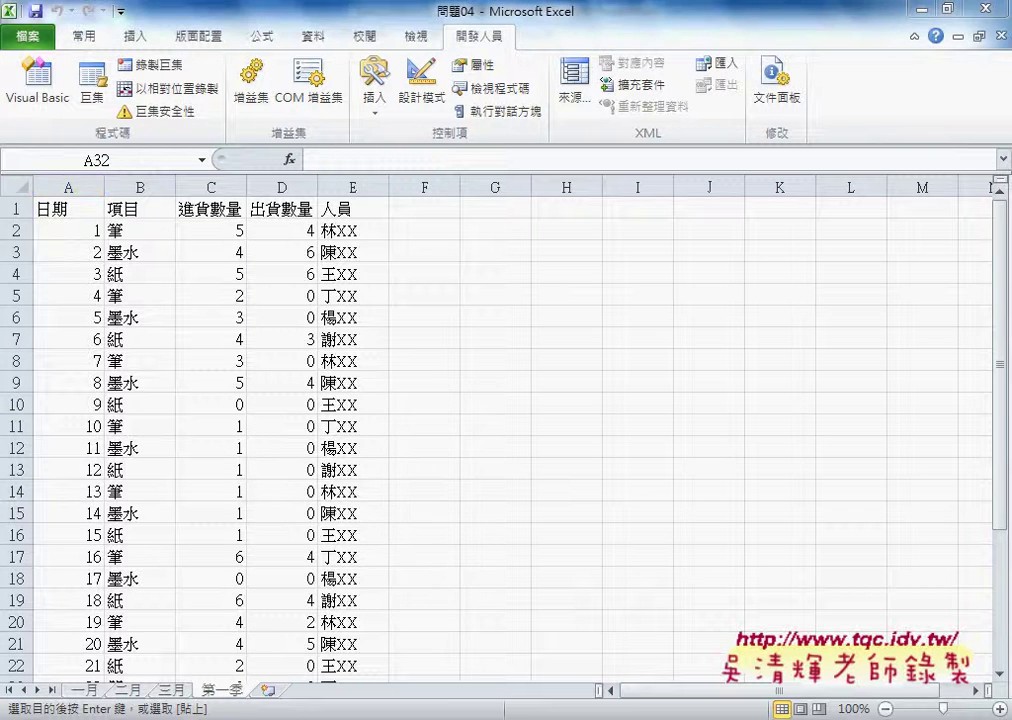
key("alt+F4")
key("Return")
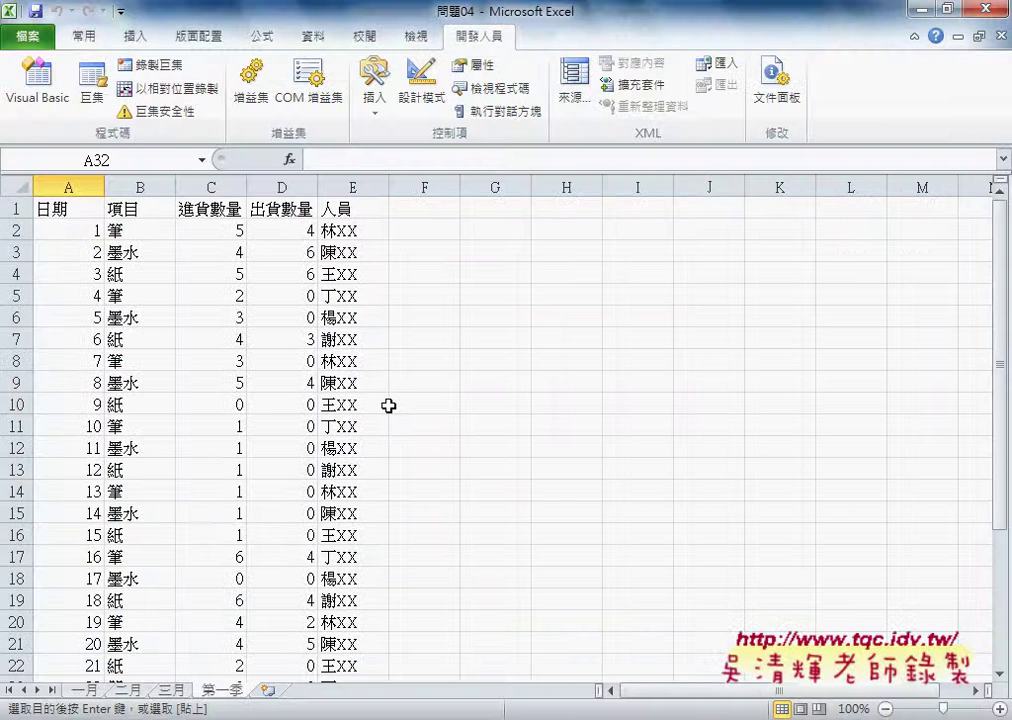
Reopen Module1's 工作表整合 code and insert a blank line after Range("A32").Select, before End Sub.
left_click(40, 100)
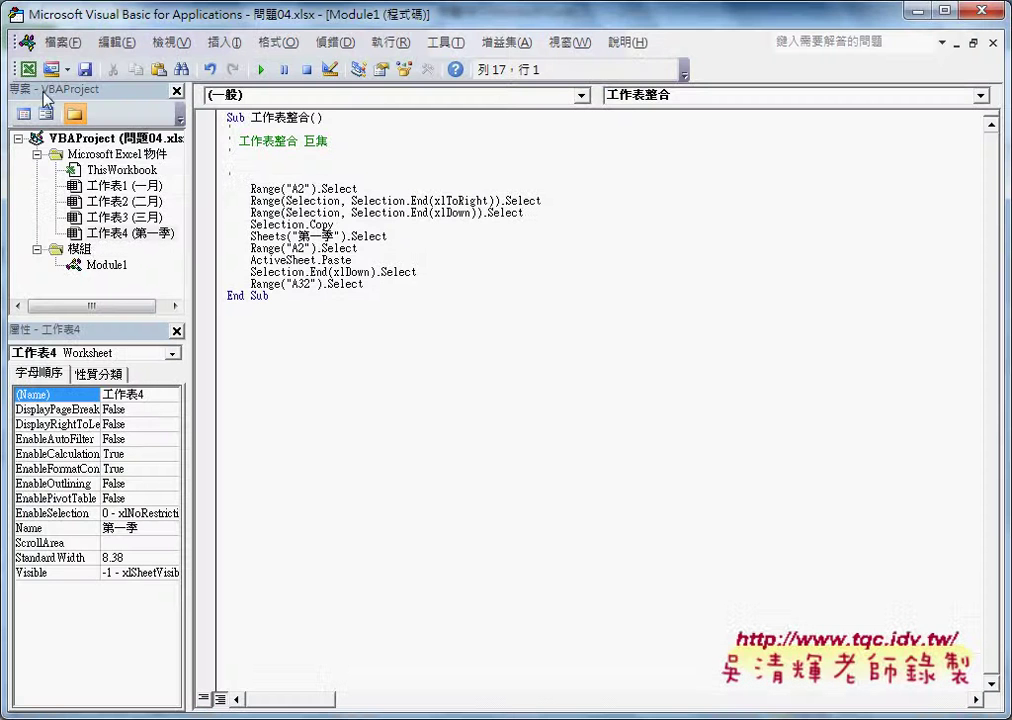
left_click(102, 266)
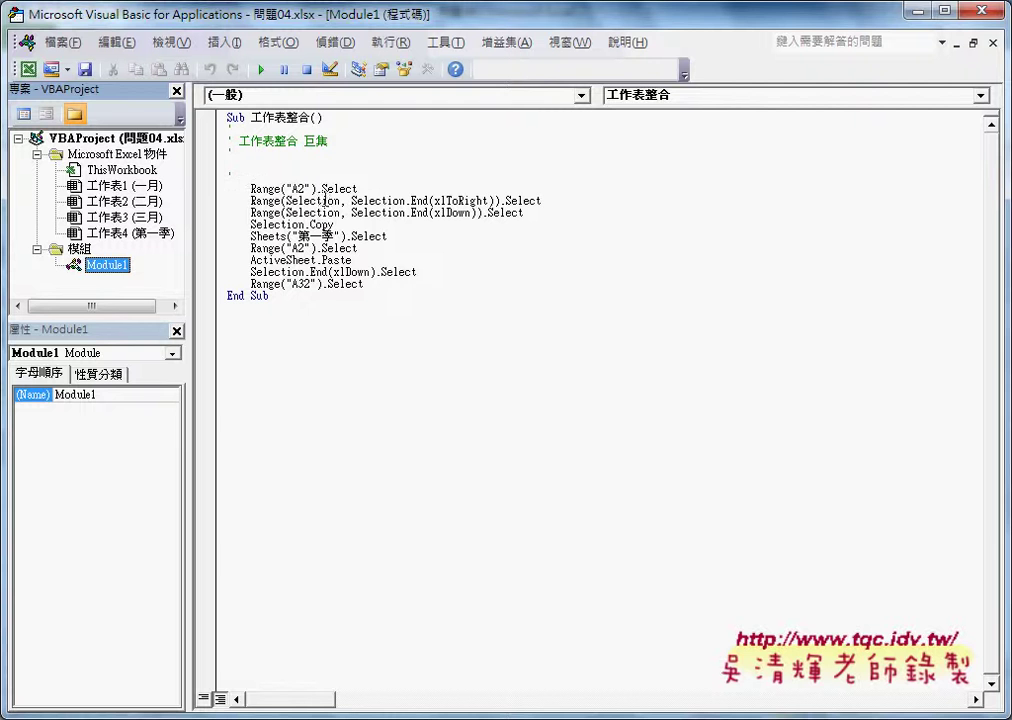
mouse_move(393, 285)
left_mouse_down()
mouse_move(292, 249)
mouse_move(224, 189)
left_mouse_up()
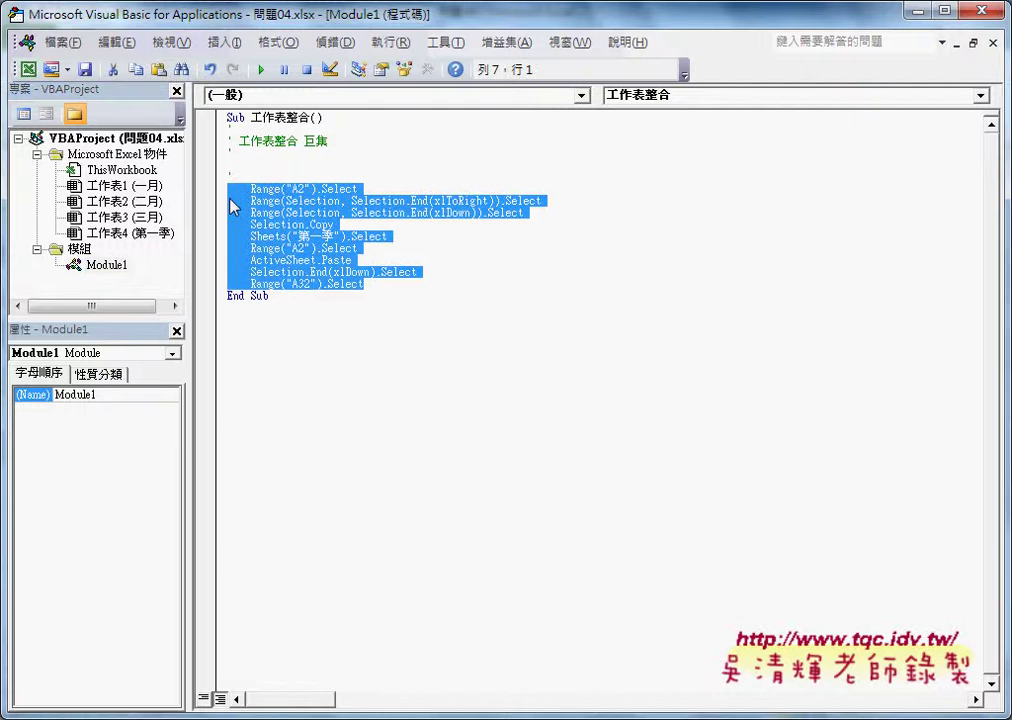
left_click(376, 287)
double_click(376, 287)
left_click_drag(376, 287, 232, 185)
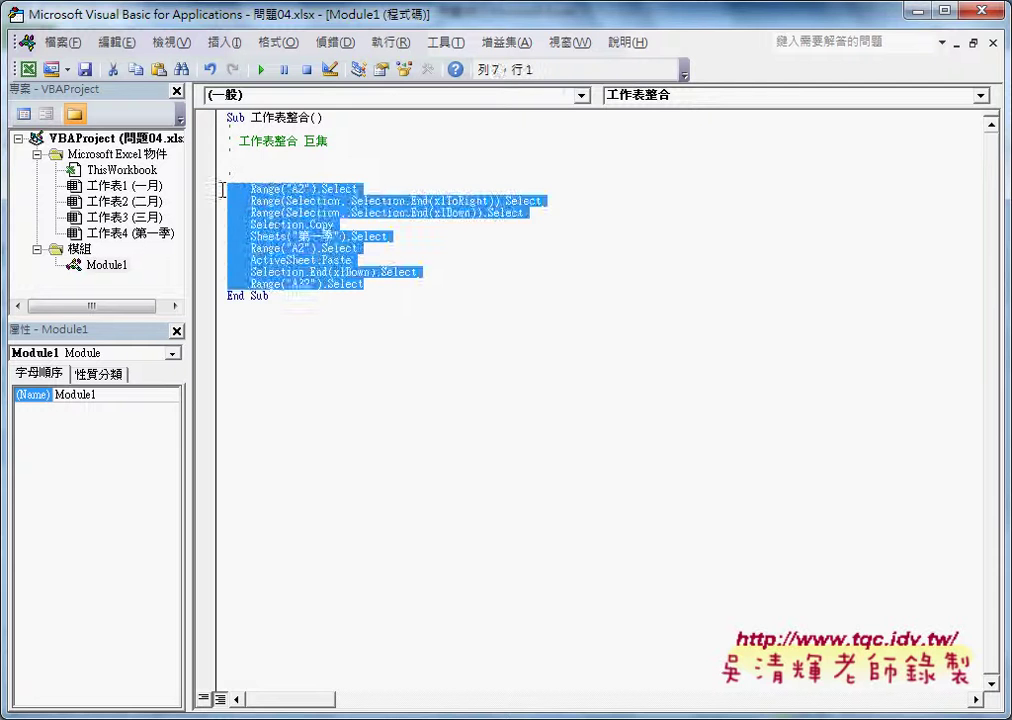
left_click(384, 286)
key("Return")
key("Return")
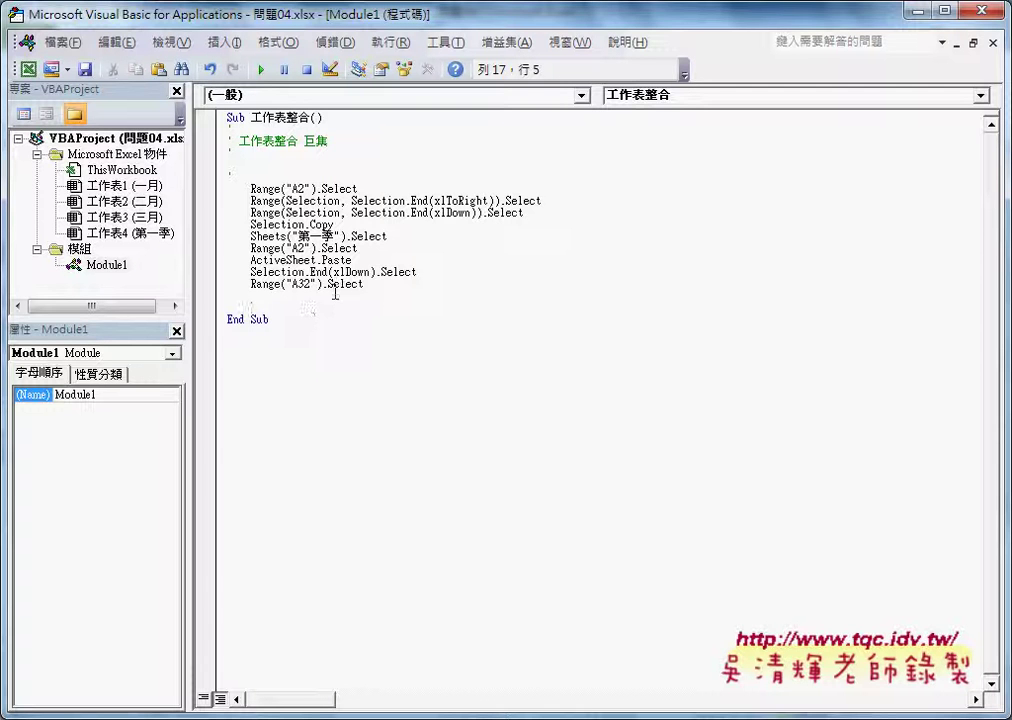
mouse_move(384, 284)
left_mouse_down()
mouse_move(275, 255)
mouse_move(224, 190)
left_mouse_up()
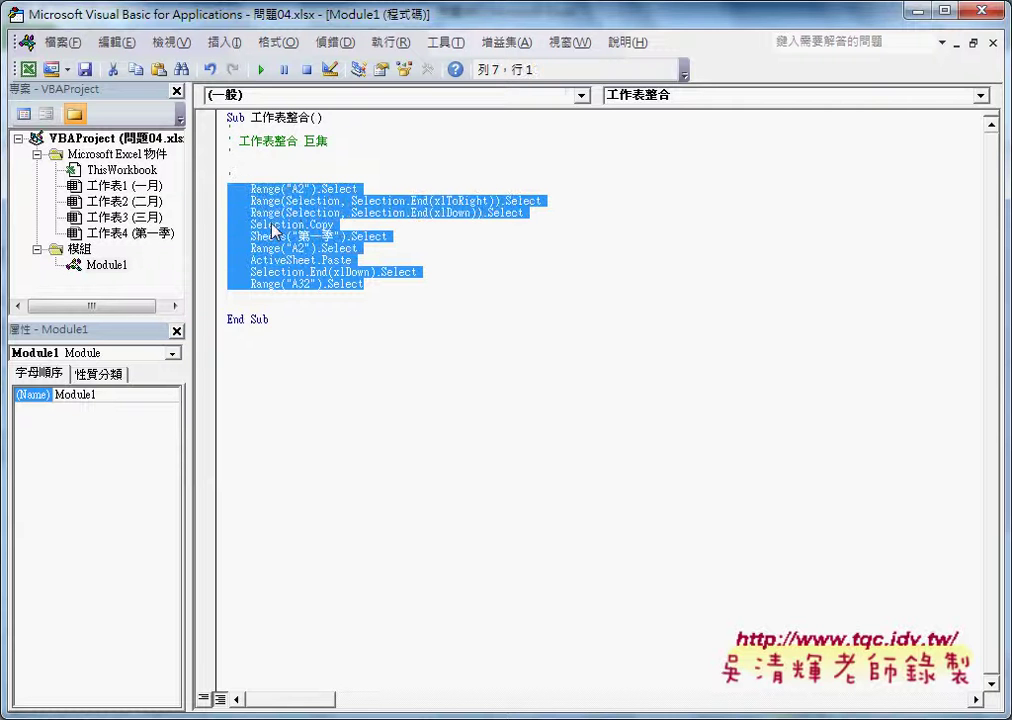
Restore the browser showing 00_將1-3月工作表集中到第一季.png and resize it beside the VBA editor.
mouse_move(390, 712)
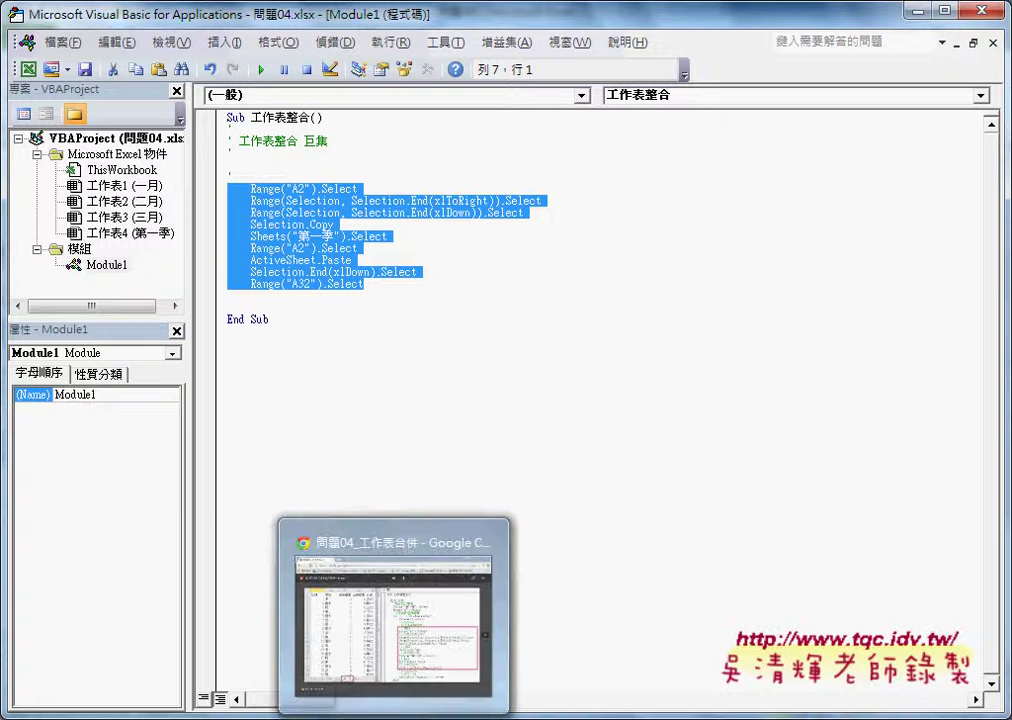
left_click(390, 610)
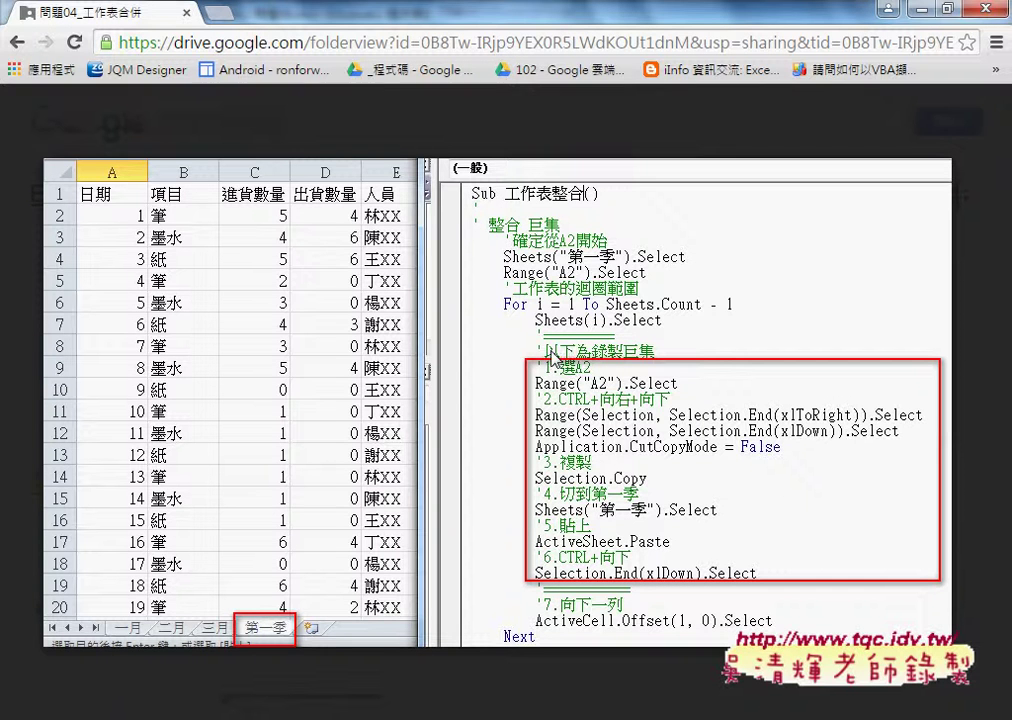
double_click(410, 8)
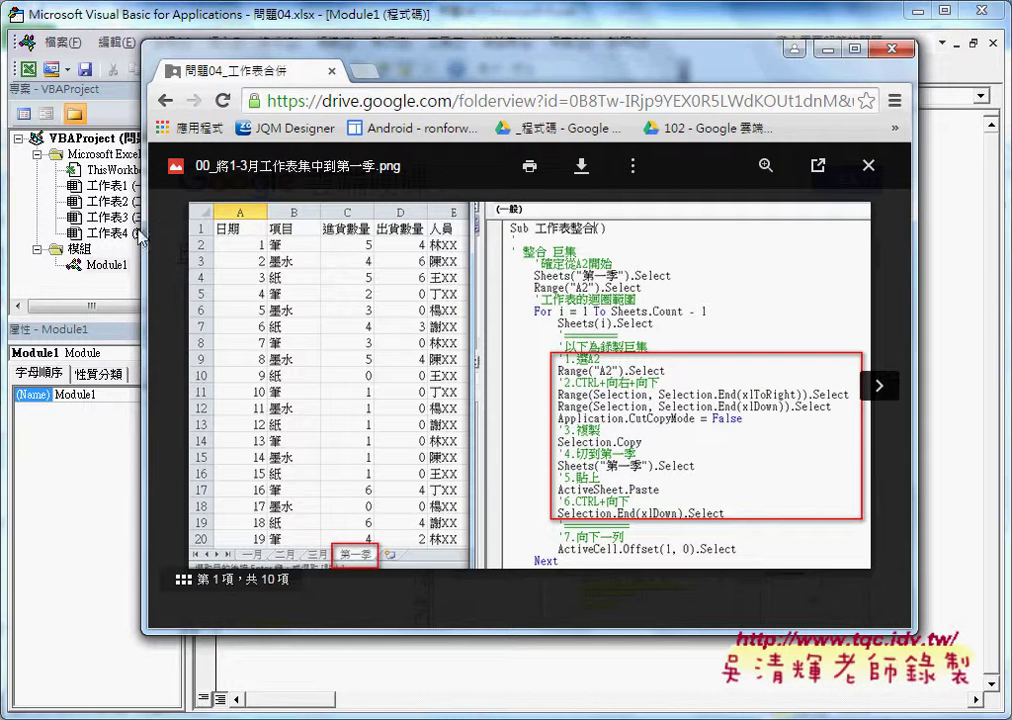
left_click_drag(141, 235, 335, 225)
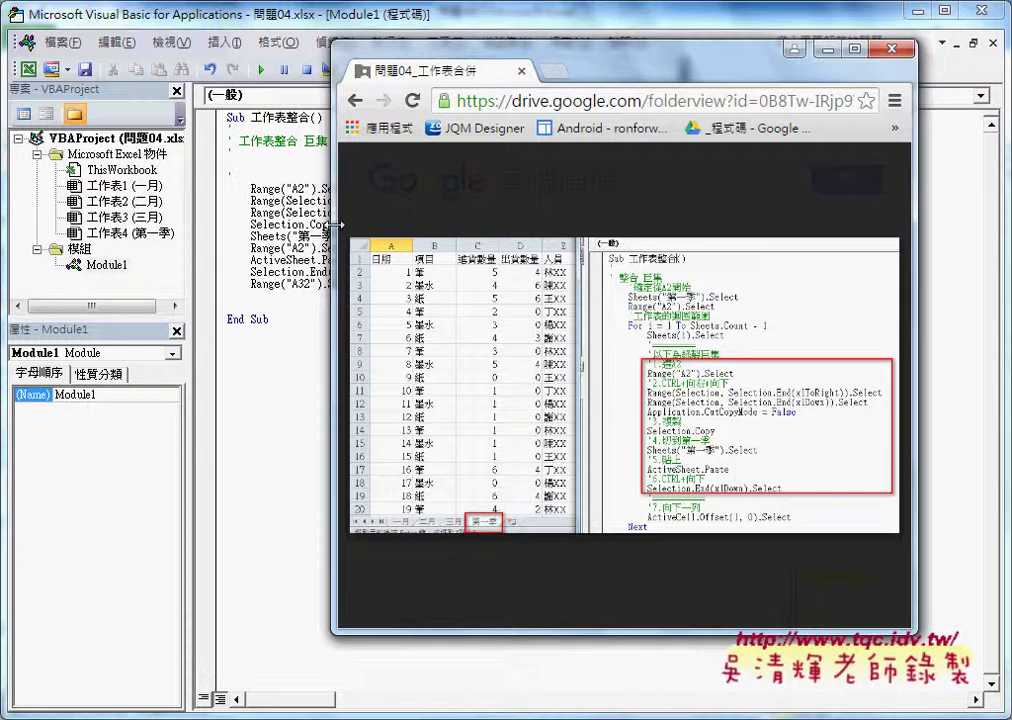
left_click_drag(916, 381, 1003, 381)
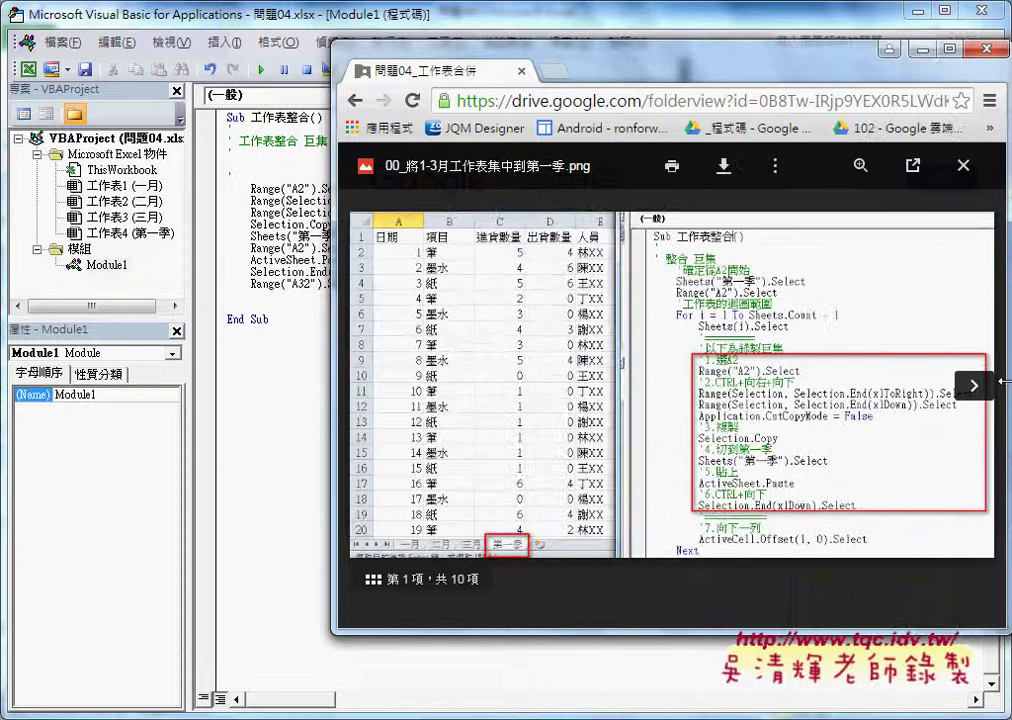